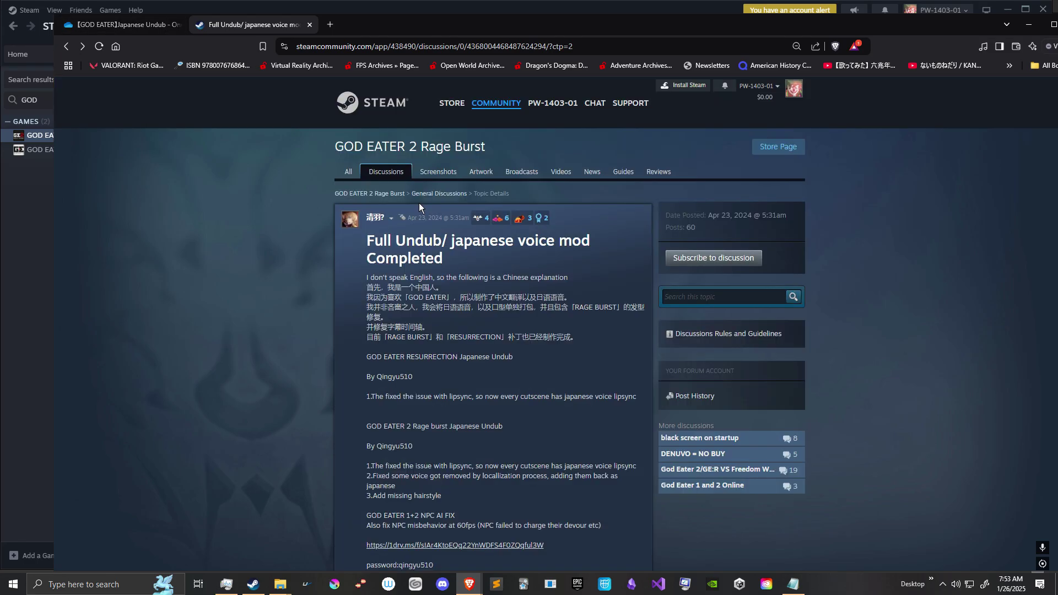
Read the Full Undub/ japanese voice mod post and its download instructions, and bring up the linked OneDrive share
{"action": "scroll", "coordinate": [445, 204], "scroll_direction": "down", "scroll_amount": 3}
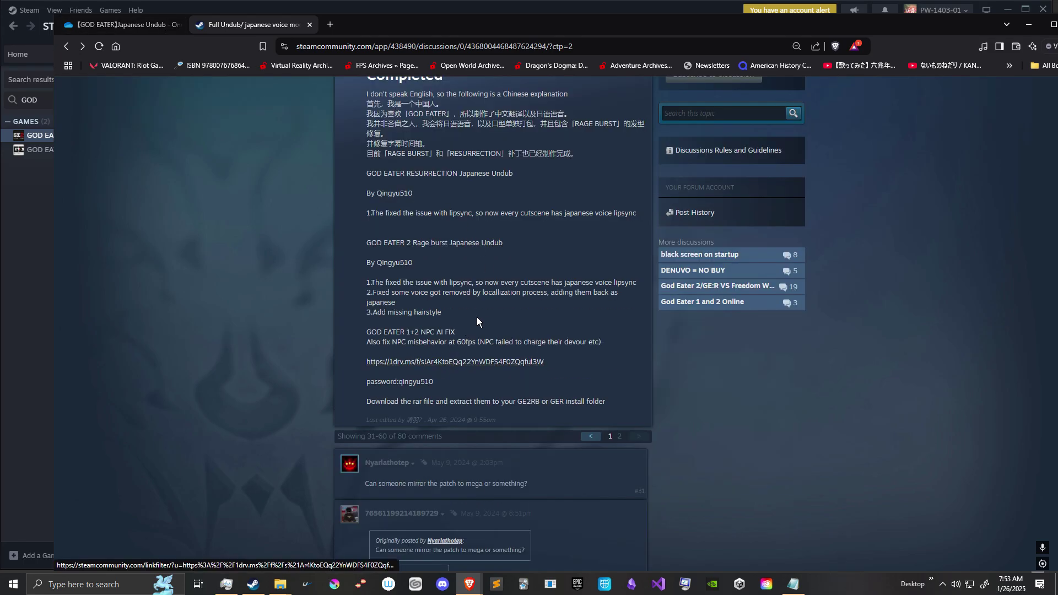
{"action": "scroll", "coordinate": [477, 316], "scroll_direction": "up", "scroll_amount": 3}
{"action": "scroll", "coordinate": [482, 300], "scroll_direction": "down", "scroll_amount": 2}
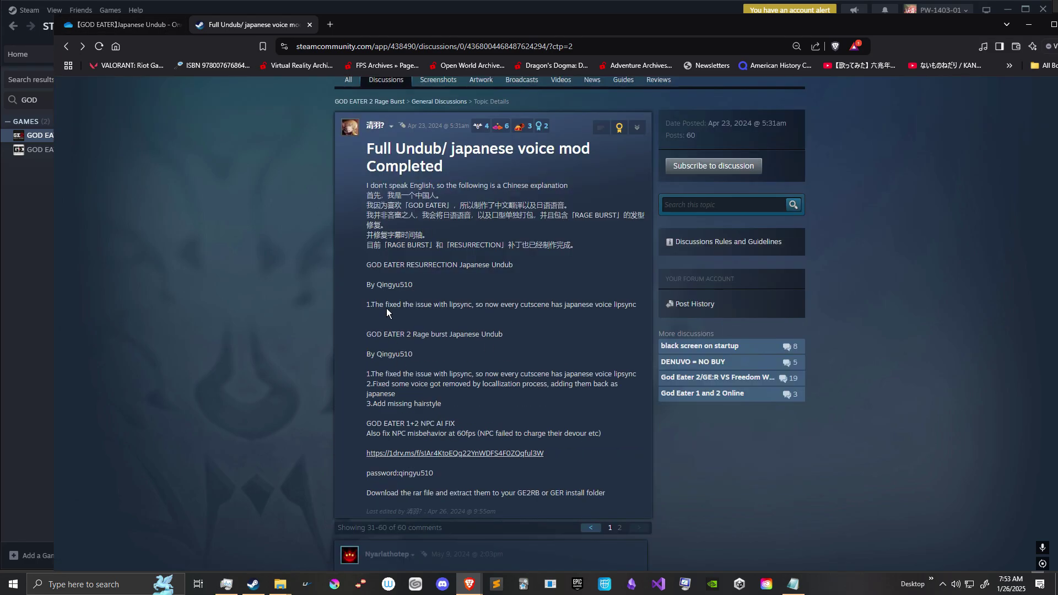
{"action": "left_click", "coordinate": [118, 26]}
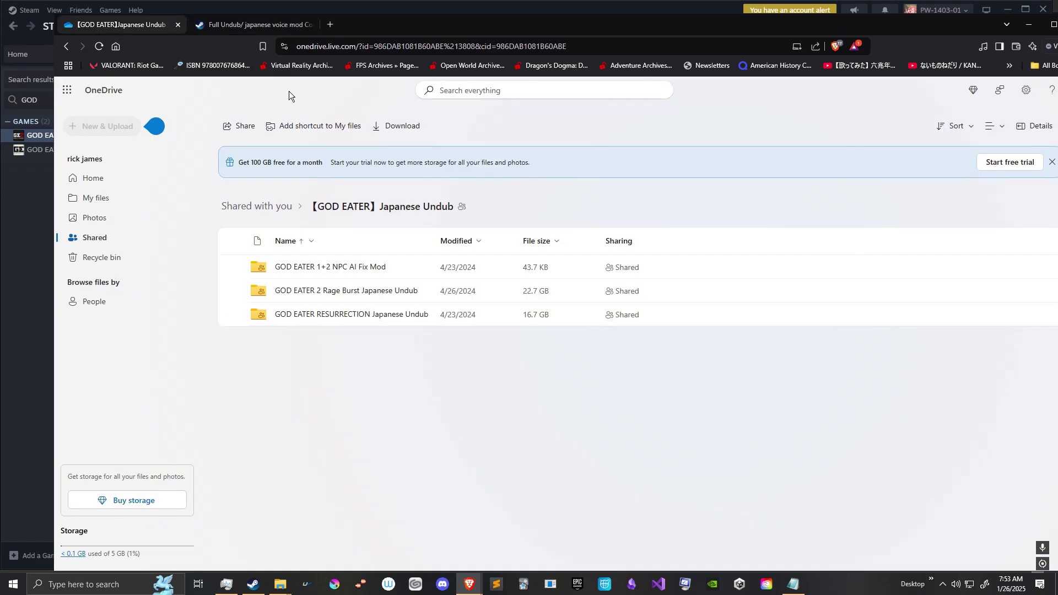
{"action": "left_click", "coordinate": [251, 25]}
{"action": "left_click", "coordinate": [131, 30]}
Review the available actions for the shared GOD EATER 2 Rage Burst Japanese Undub folder and open the folder
{"action": "left_click", "coordinate": [235, 292]}
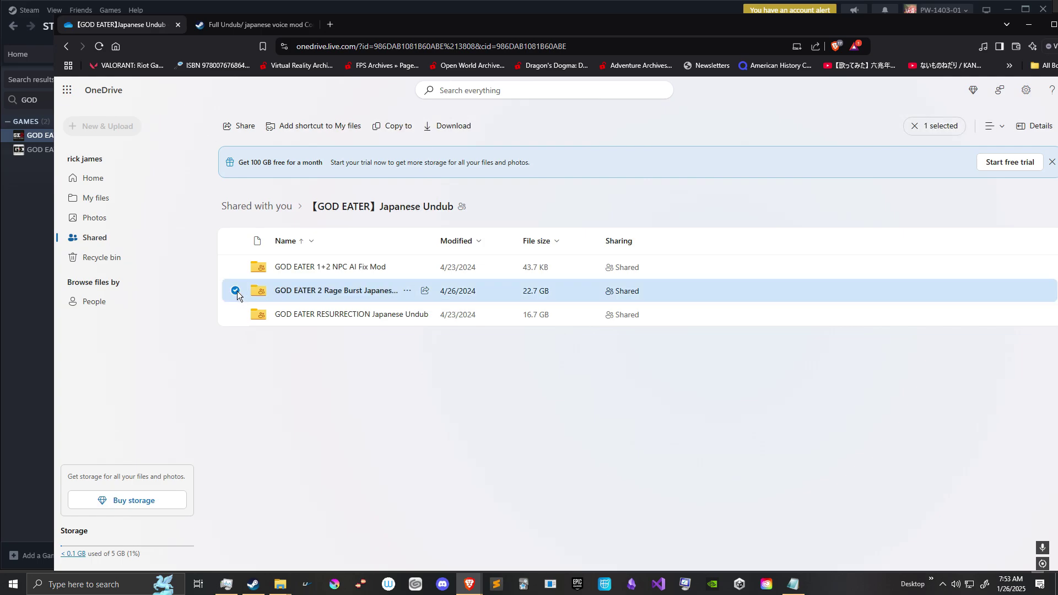
{"action": "left_click", "coordinate": [407, 292]}
{"action": "left_click", "coordinate": [358, 377]}
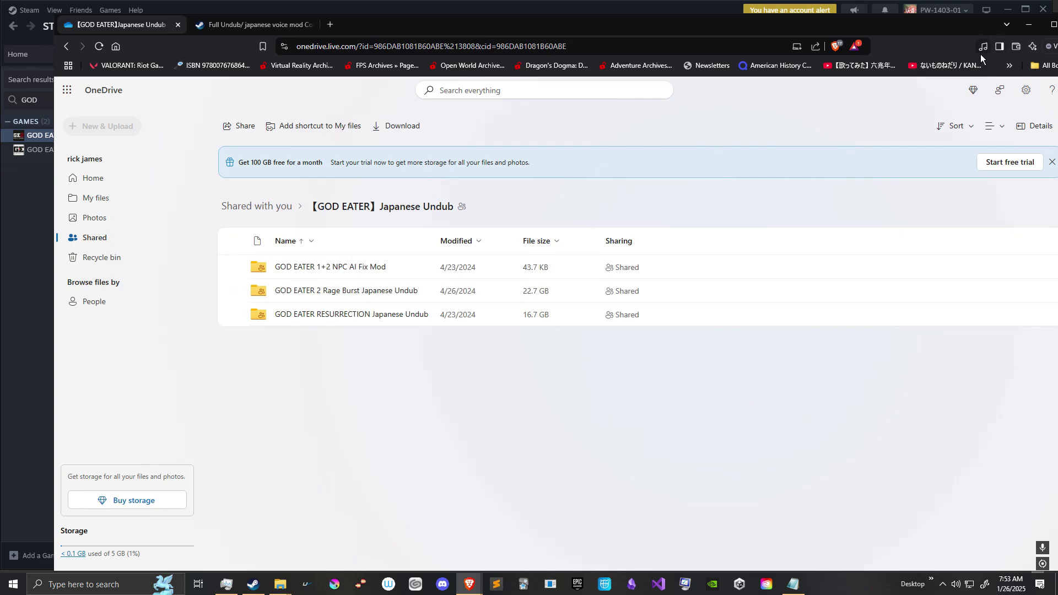
{"action": "left_click", "coordinate": [406, 290]}
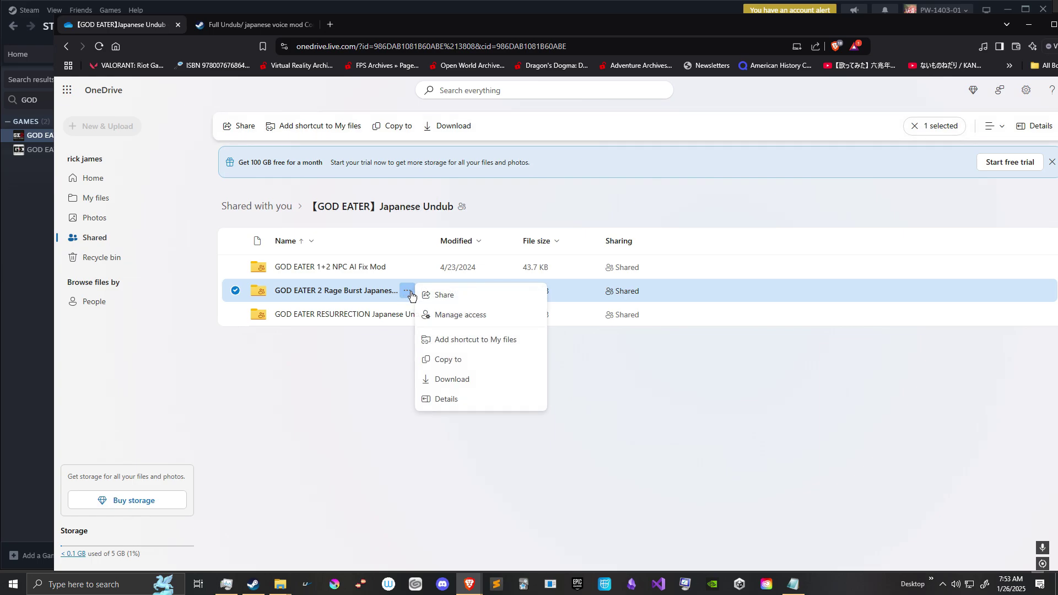
{"action": "left_click", "coordinate": [343, 344]}
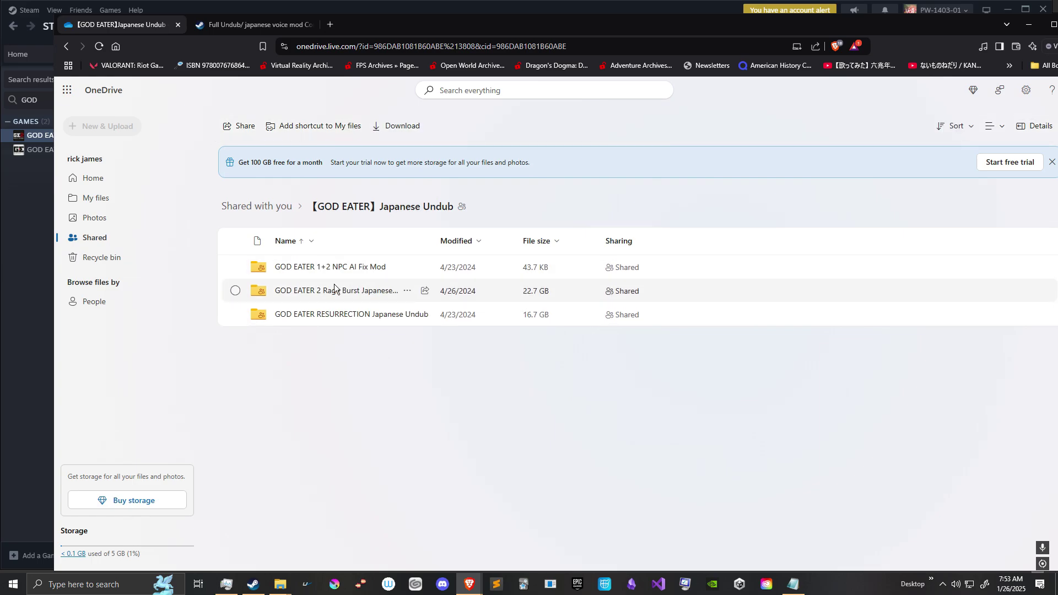
{"action": "left_click", "coordinate": [330, 291]}
In File Explorer's zips folder, open rage burst undub with WinRAR and enter its GOD EATER 2 Rage Burst Japanese Undub folder
{"action": "mouse_move", "coordinate": [281, 584]}
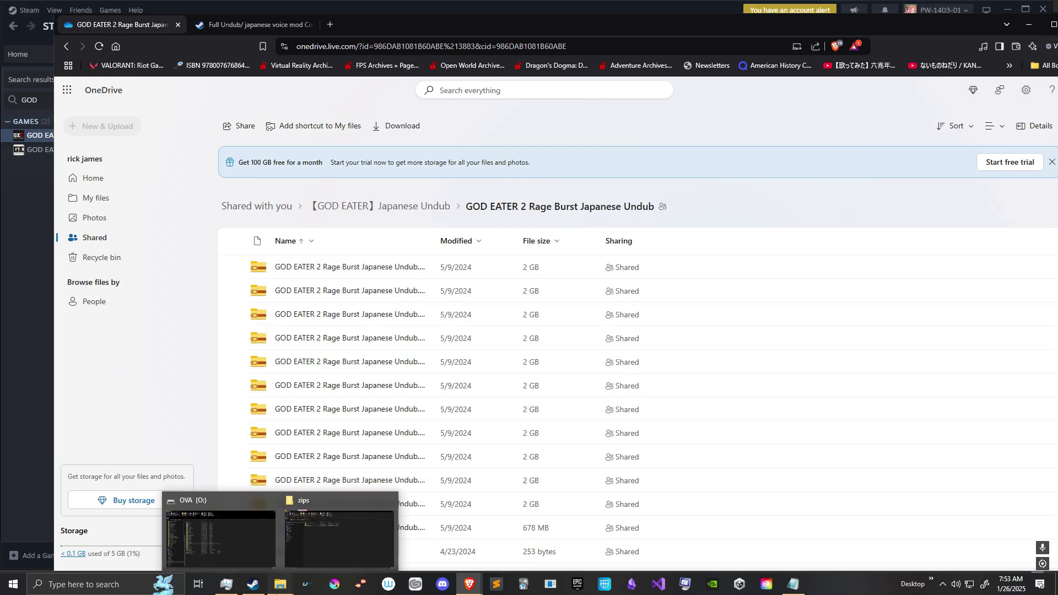
{"action": "left_click", "coordinate": [300, 548]}
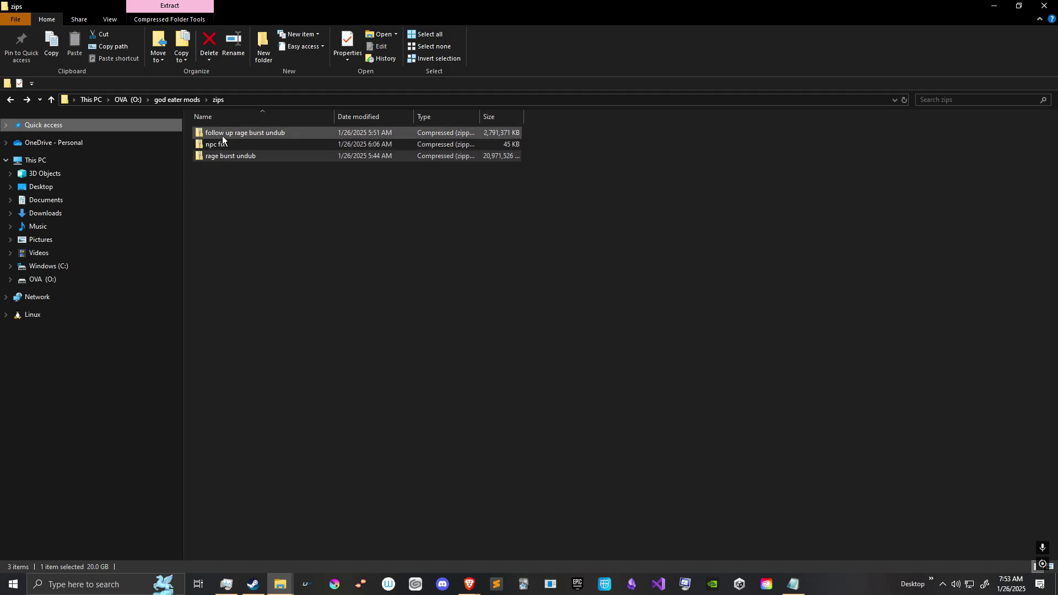
{"action": "right_click", "coordinate": [243, 156]}
{"action": "left_click", "coordinate": [283, 228]}
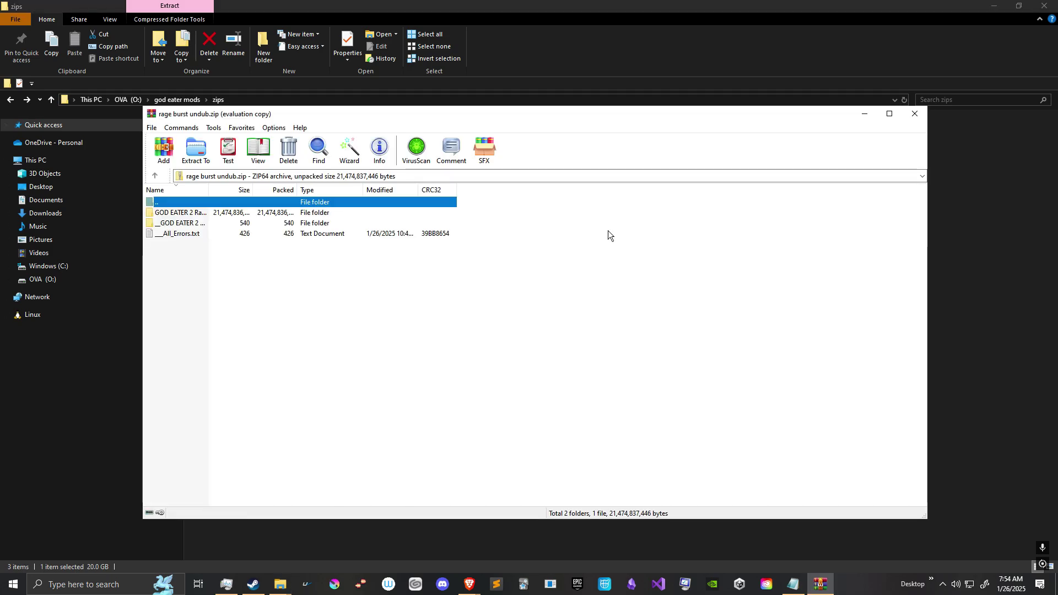
{"action": "key", "text": "Down"}
{"action": "key", "text": "Down"}
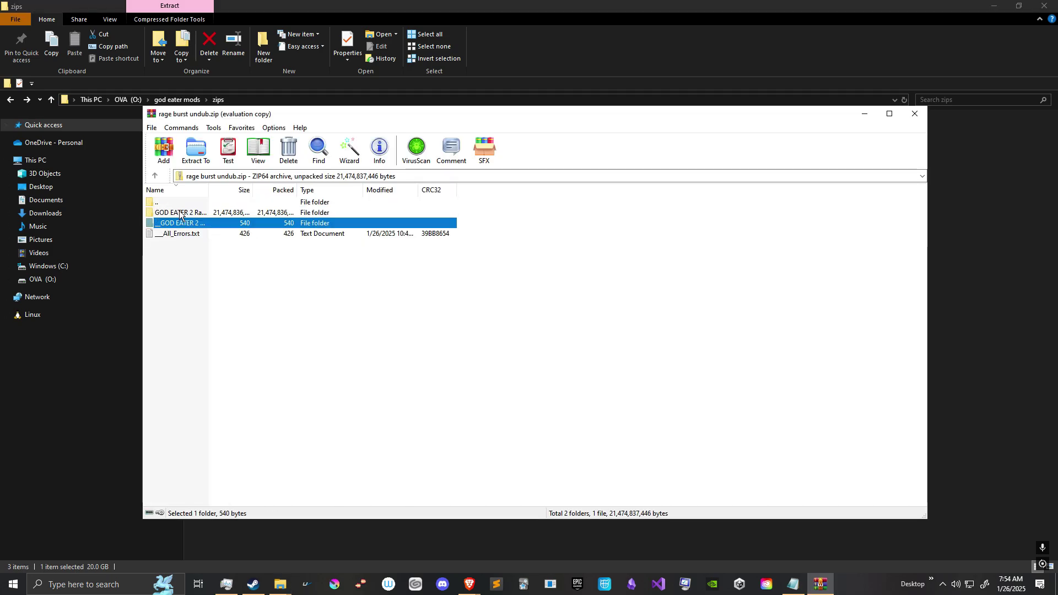
{"action": "double_click", "coordinate": [188, 213]}
Go through the RAR parts in the archive's Rage Burst folder one by one and minimize the archive window
{"action": "left_click", "coordinate": [191, 213]}
{"action": "left_click", "coordinate": [193, 223]}
{"action": "left_click", "coordinate": [194, 234]}
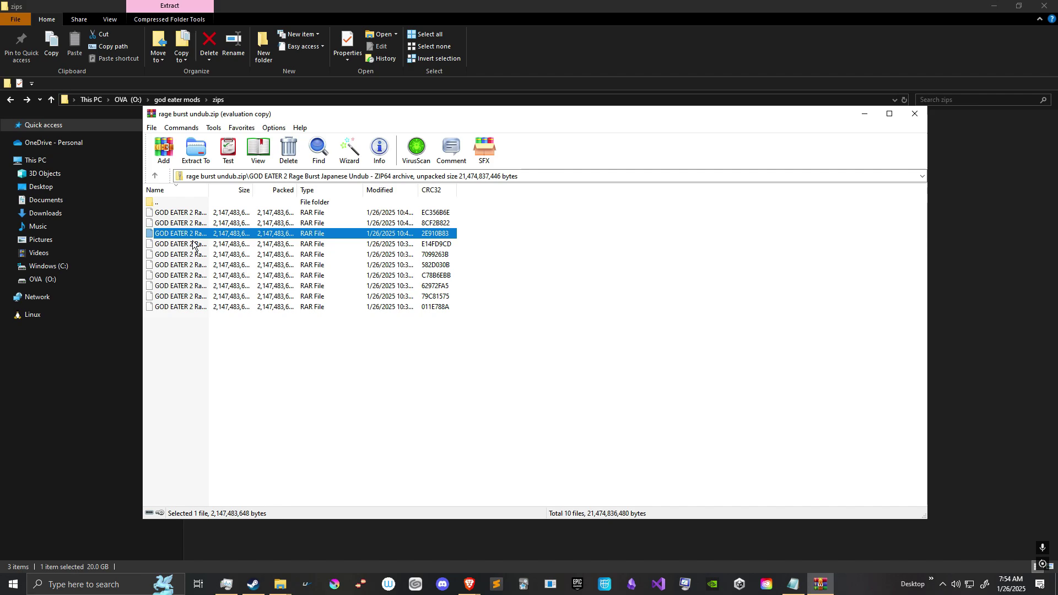
{"action": "left_click", "coordinate": [195, 244]}
{"action": "left_click", "coordinate": [197, 255]}
{"action": "left_click", "coordinate": [198, 265]}
{"action": "left_click", "coordinate": [200, 276]}
{"action": "left_click", "coordinate": [202, 286]}
{"action": "left_click", "coordinate": [203, 297]}
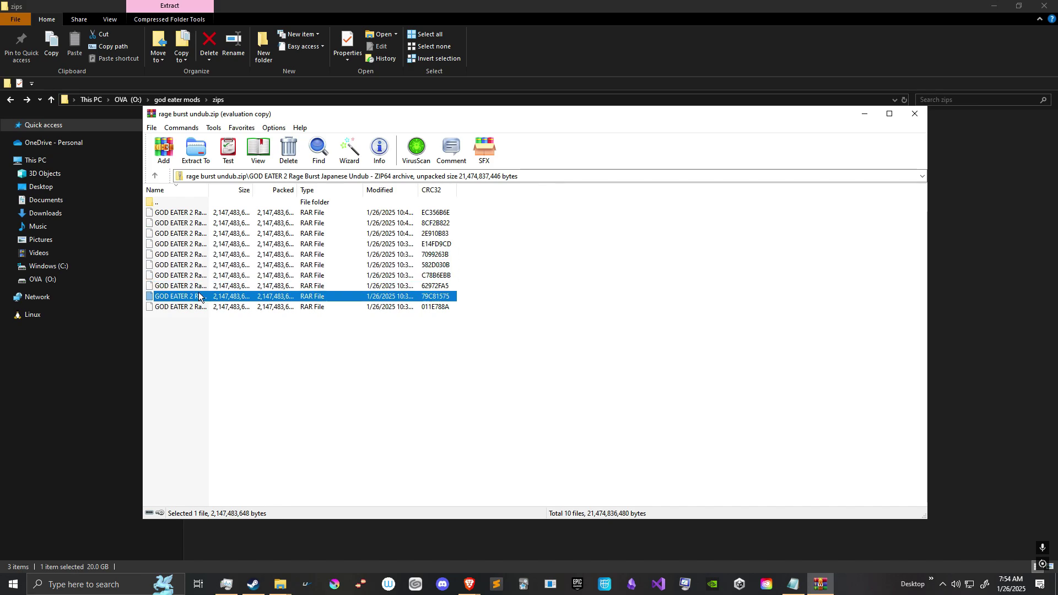
{"action": "left_click", "coordinate": [205, 307]}
{"action": "left_click", "coordinate": [865, 117]}
Check the Rage Burst file list on OneDrive and inspect the RAR parts in follow up rage burst undub with WinRAR
{"action": "mouse_move", "coordinate": [470, 583]}
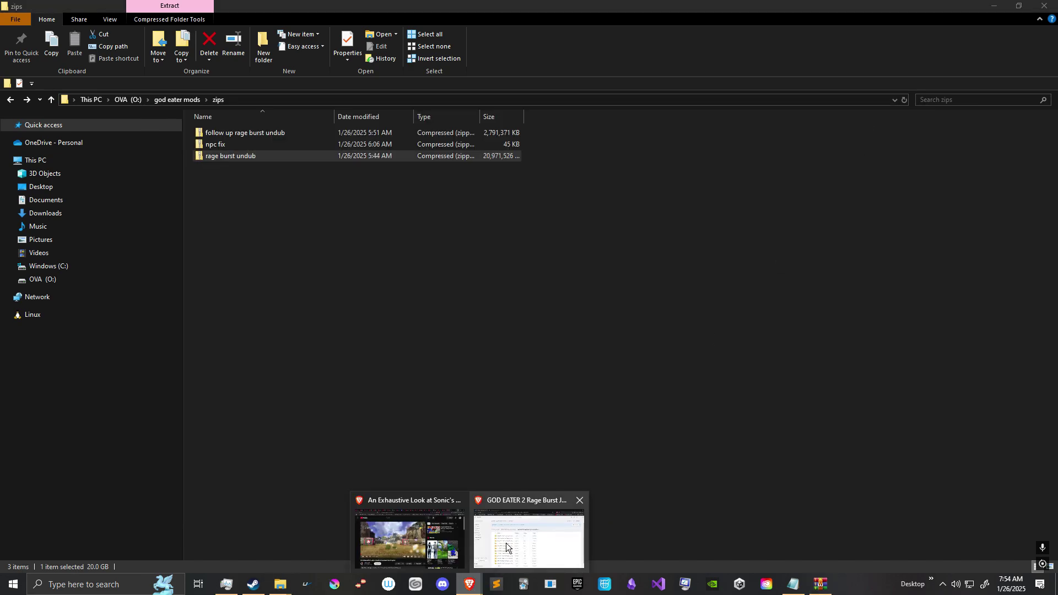
{"action": "left_click", "coordinate": [523, 538]}
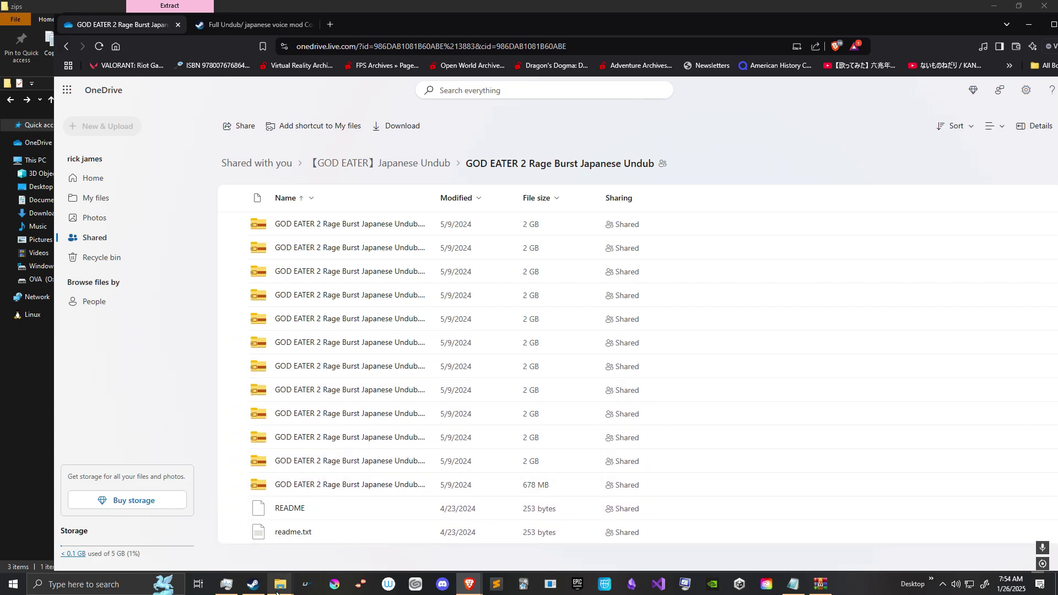
{"action": "mouse_move", "coordinate": [280, 583]}
{"action": "left_click", "coordinate": [309, 548]}
{"action": "right_click", "coordinate": [241, 135]}
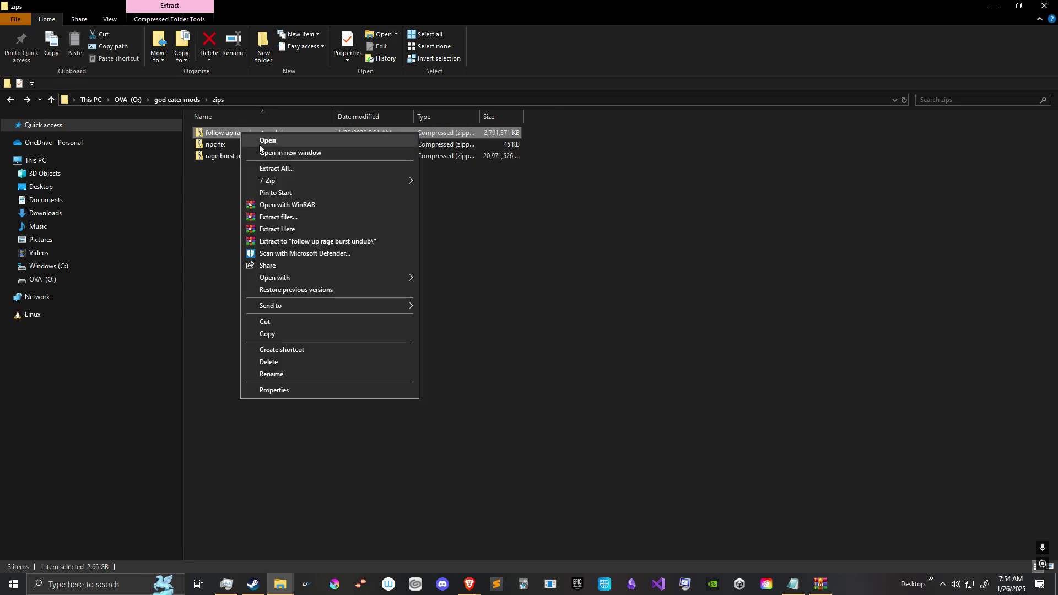
{"action": "left_click", "coordinate": [280, 207]}
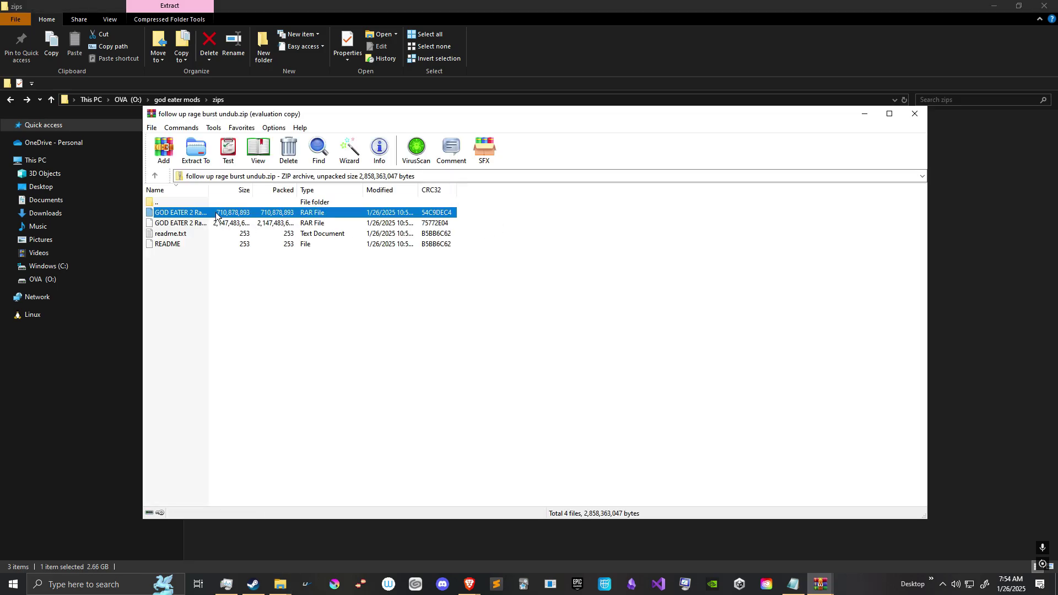
{"action": "left_click", "coordinate": [221, 226]}
{"action": "left_click", "coordinate": [865, 113]}
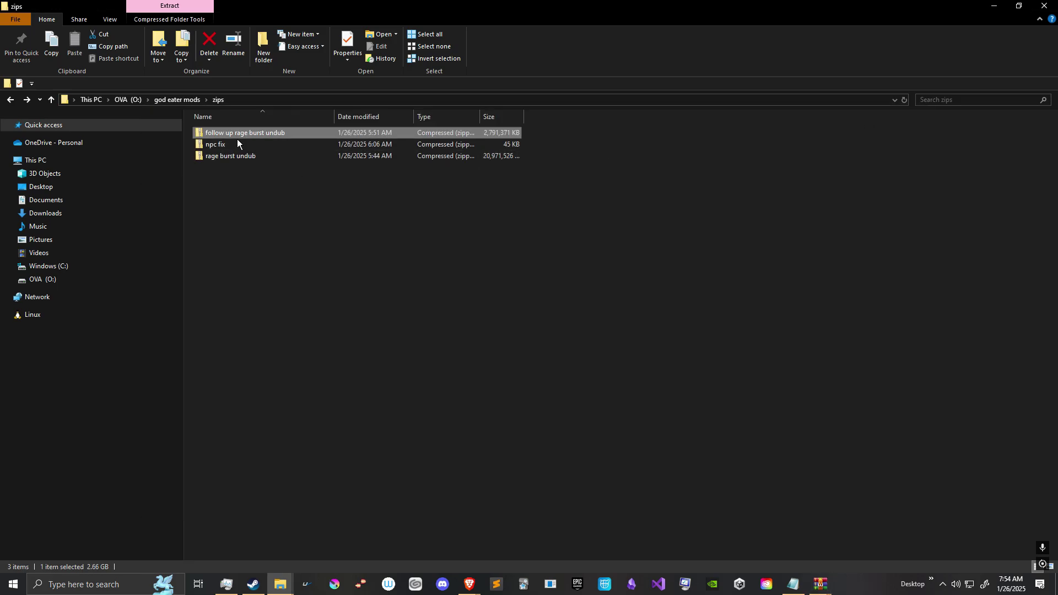
{"action": "mouse_move", "coordinate": [821, 584]}
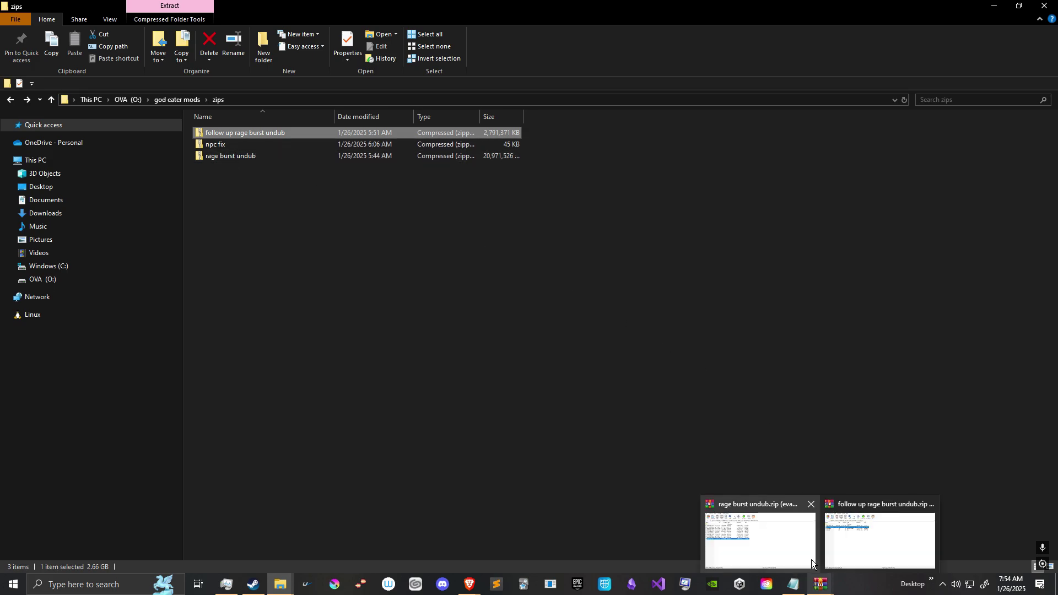
{"action": "mouse_move", "coordinate": [850, 526]}
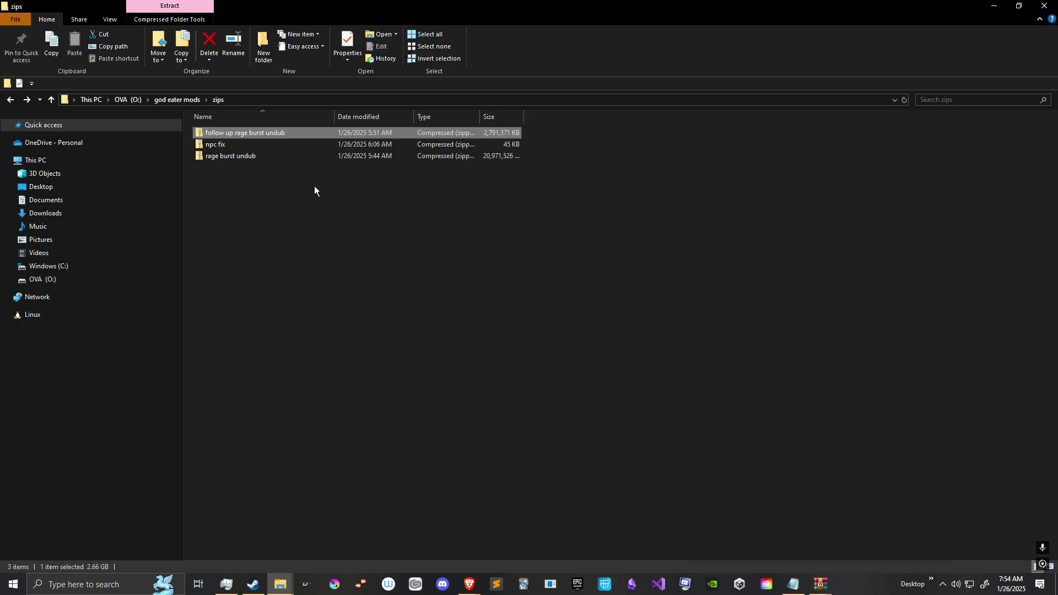
{"action": "right_click", "coordinate": [237, 157]}
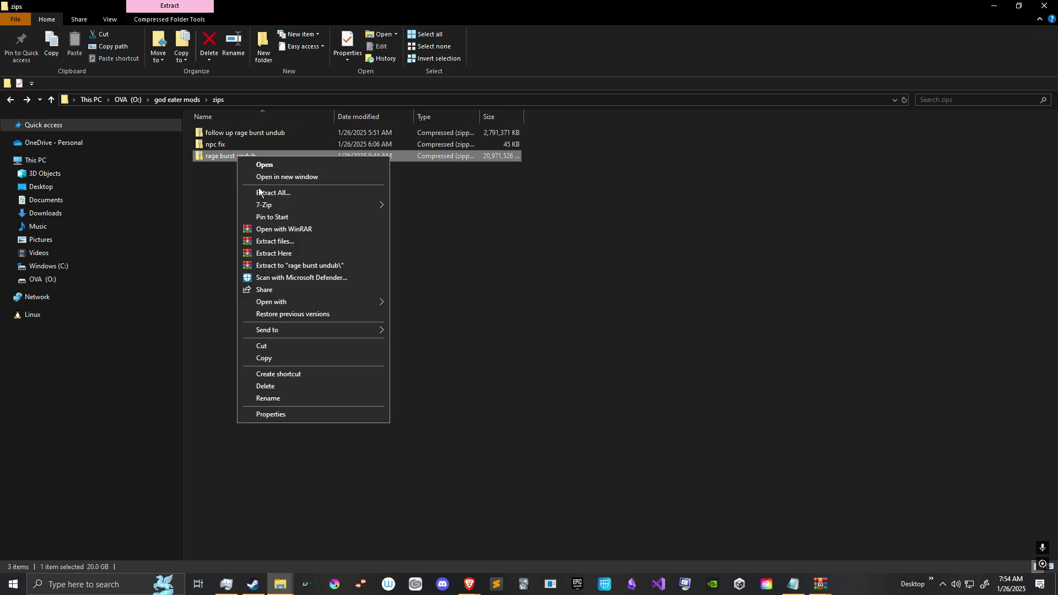
{"action": "left_click", "coordinate": [214, 197]}
Switch back to OneDrive, return to the 【GOD EATER】Japanese Undub folder and select GOD EATER 2 Rage Burst Japanese Undub
{"action": "mouse_move", "coordinate": [469, 584]}
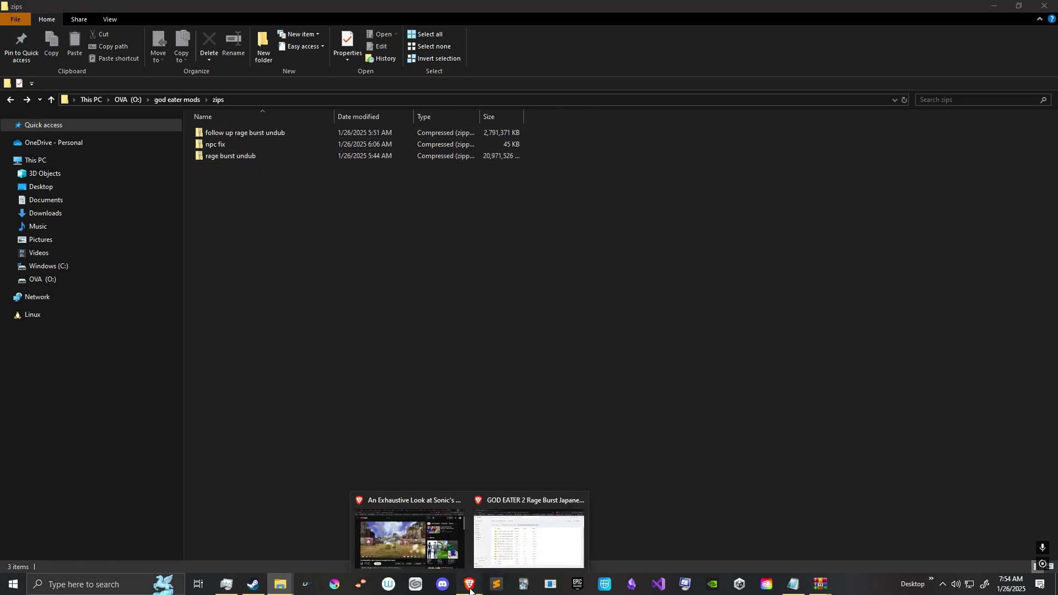
{"action": "left_click", "coordinate": [526, 540]}
{"action": "left_click", "coordinate": [346, 164]}
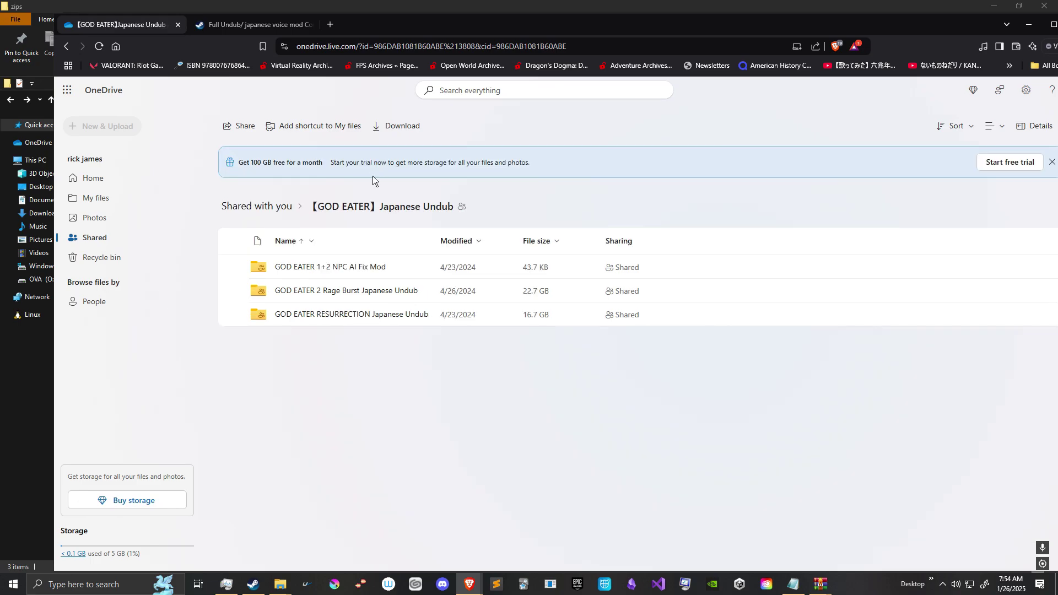
{"action": "left_click", "coordinate": [235, 291]}
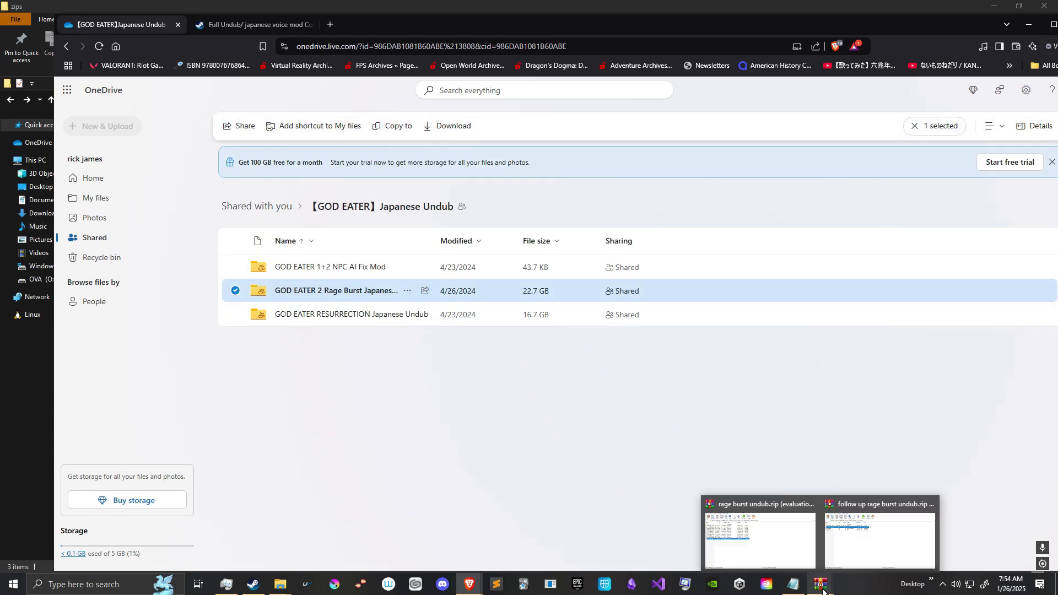
{"action": "mouse_move", "coordinate": [287, 582]}
{"action": "left_click", "coordinate": [321, 535]}
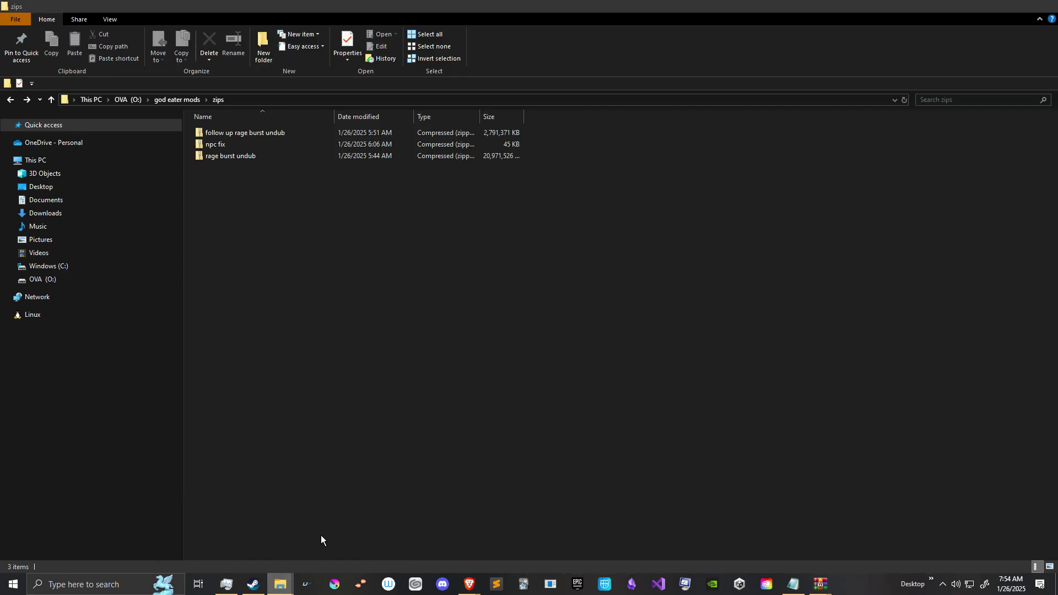
{"action": "left_click", "coordinate": [820, 583]}
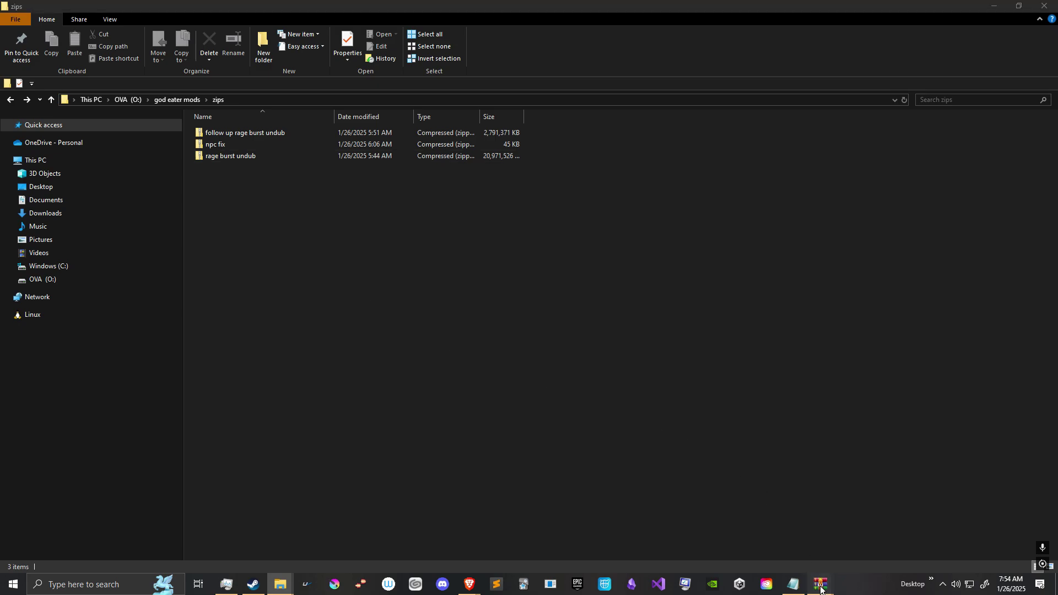
{"action": "left_click", "coordinate": [876, 553]}
{"action": "double_click", "coordinate": [190, 214]}
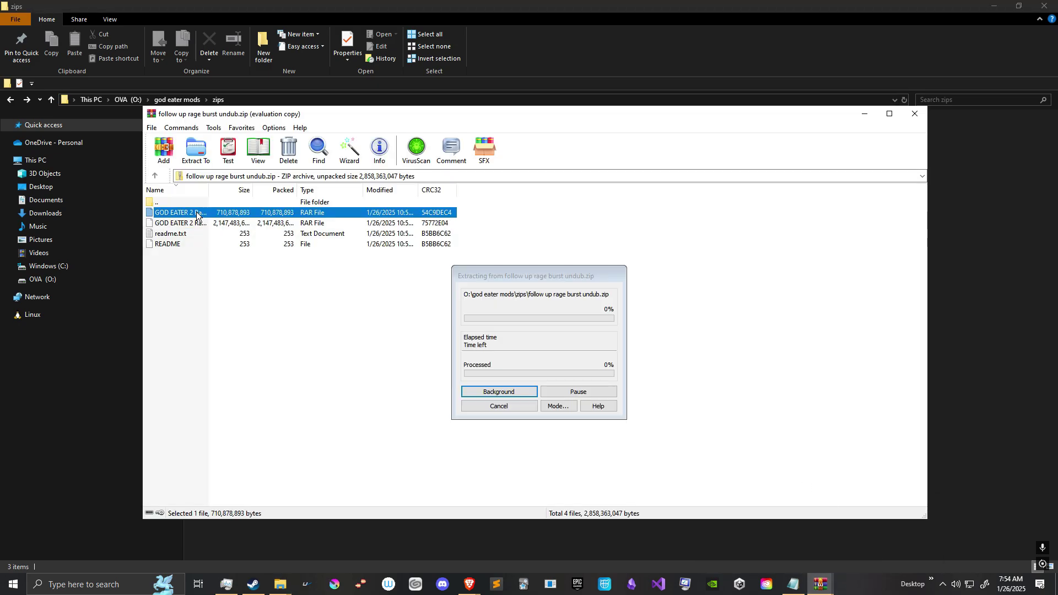
{"action": "left_click", "coordinate": [555, 394]}
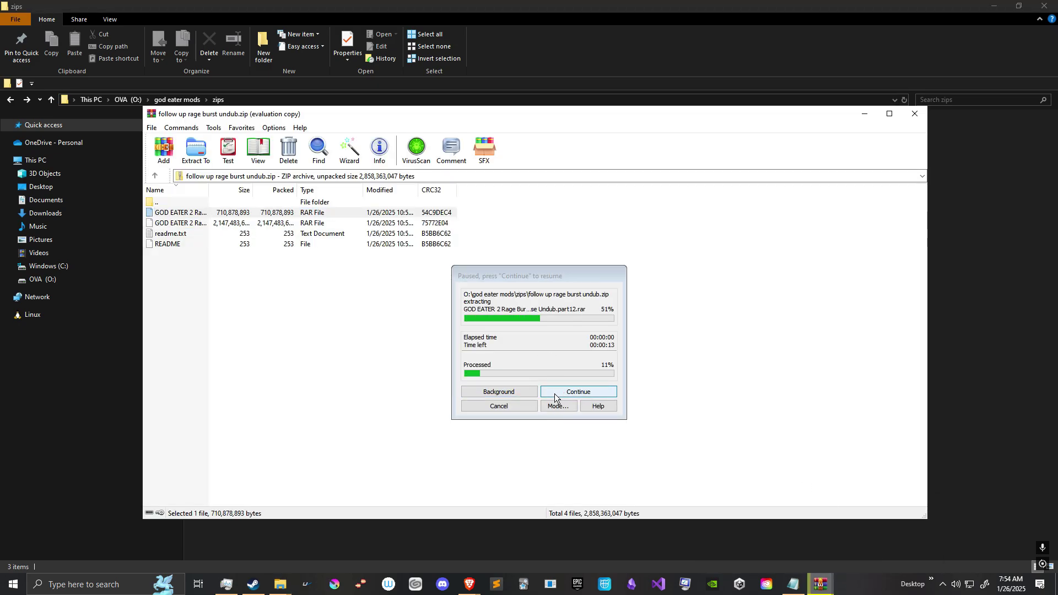
{"action": "left_click", "coordinate": [497, 405]}
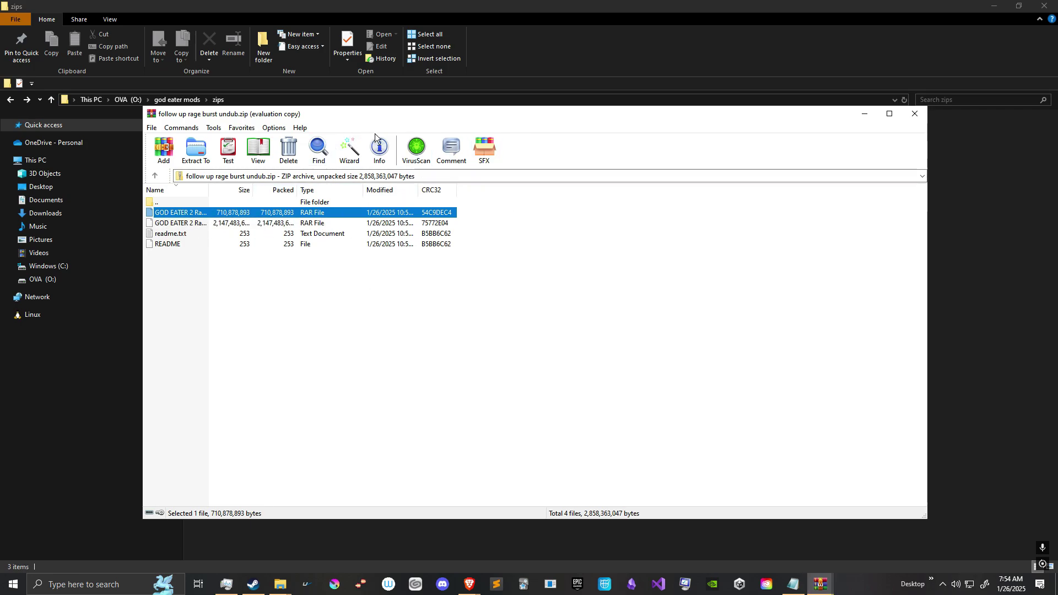
{"action": "left_click", "coordinate": [864, 114]}
Open rage burst undub with WinRAR and read README_Error.txt in its __GOD EATER 2 Rage Burst Japanese Undub folder without updating the archive
{"action": "right_click", "coordinate": [238, 156]}
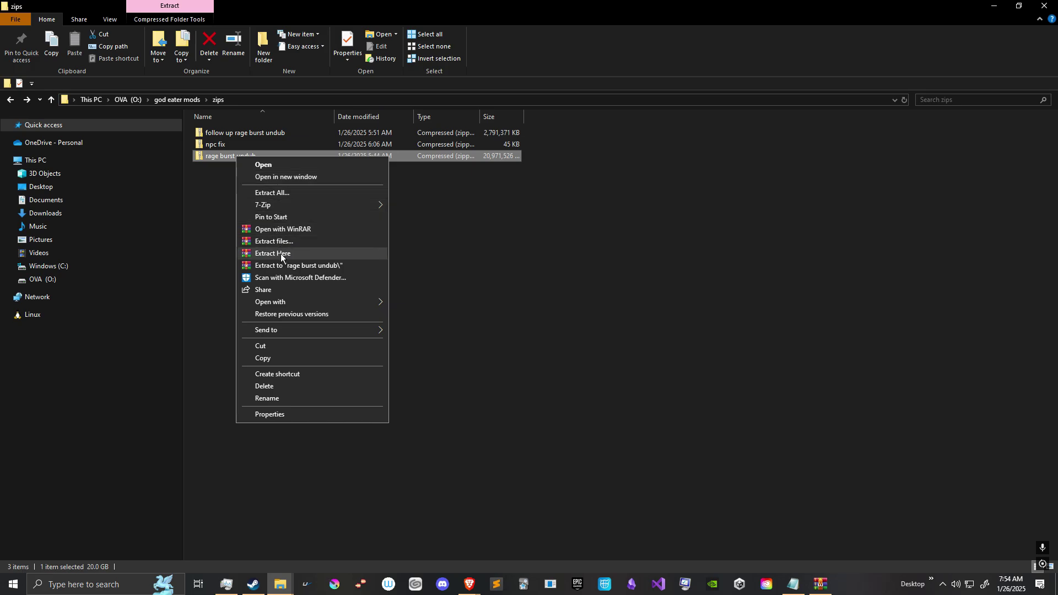
{"action": "left_click", "coordinate": [286, 229]}
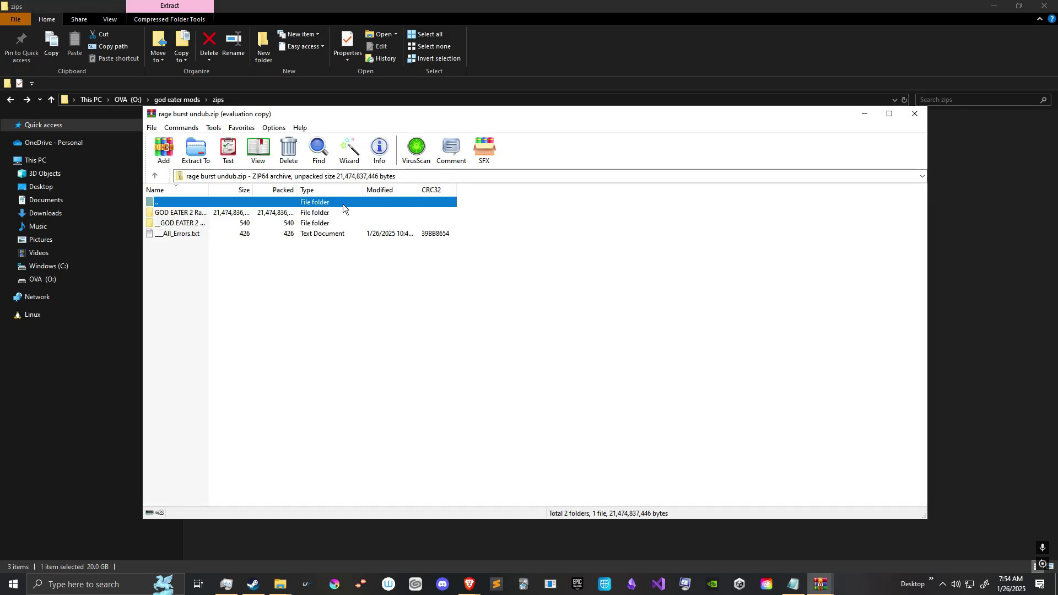
{"action": "double_click", "coordinate": [214, 223]}
{"action": "double_click", "coordinate": [199, 215]}
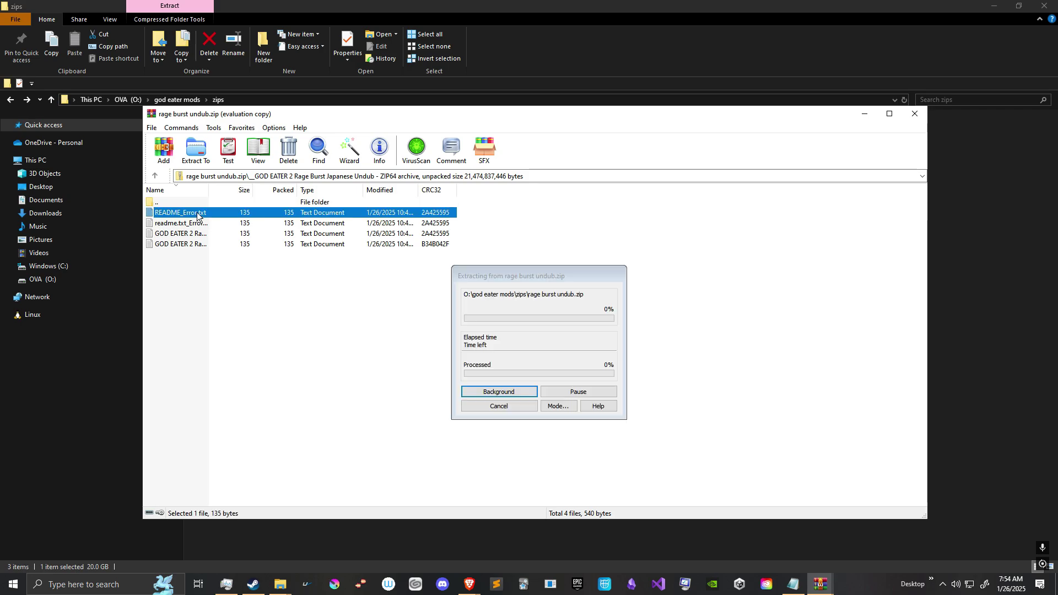
{"action": "left_click", "coordinate": [213, 214]}
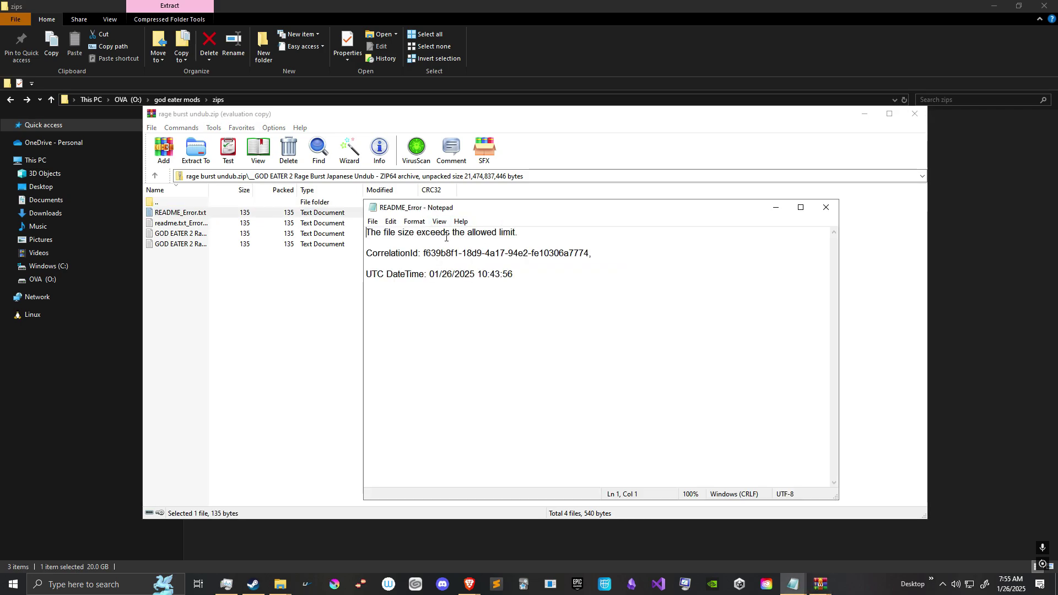
{"action": "key", "text": "alt+F4"}
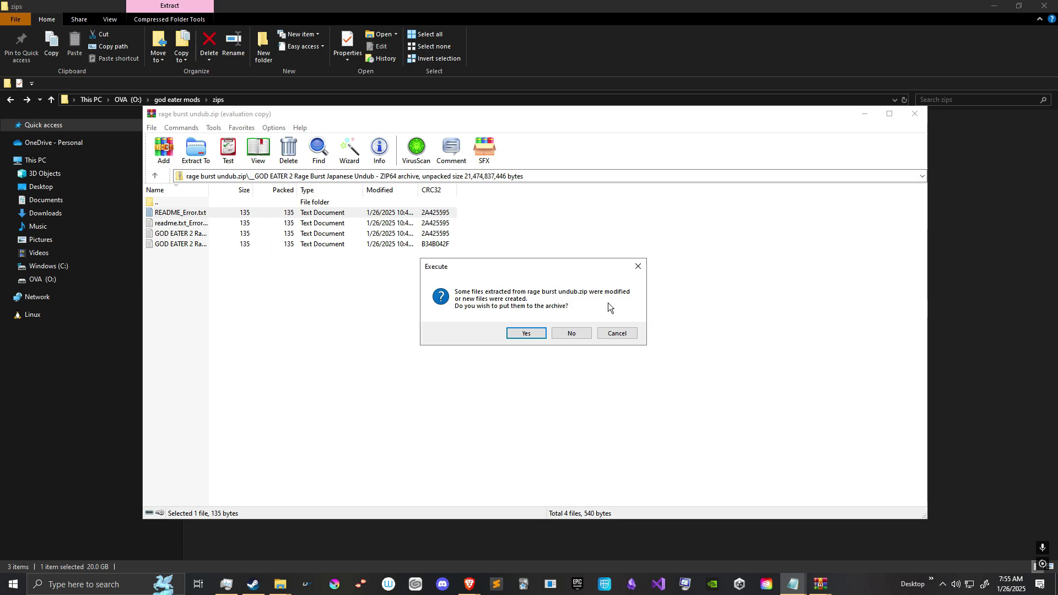
{"action": "left_click", "coordinate": [648, 280]}
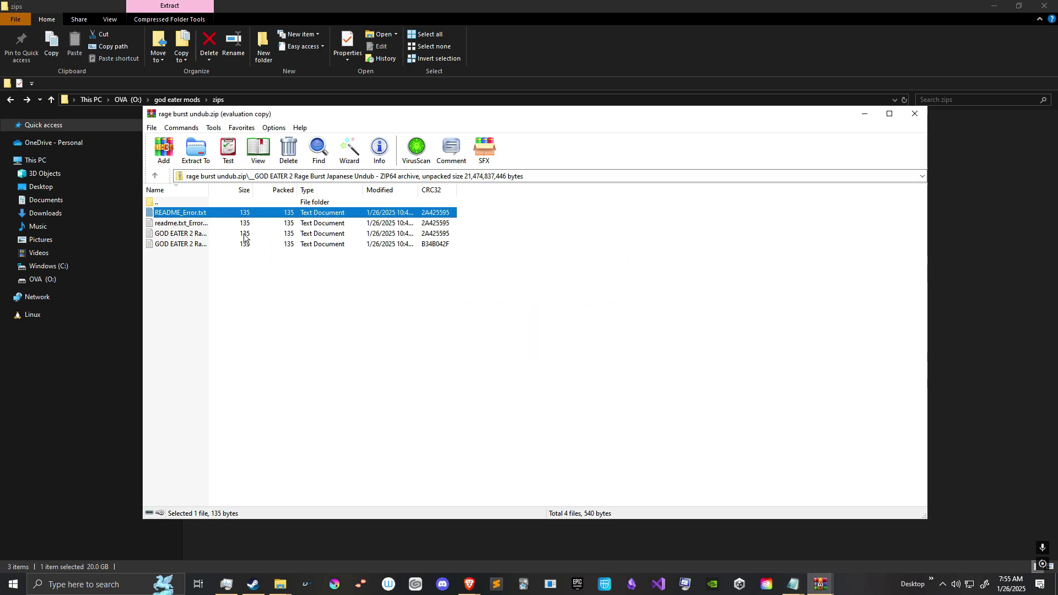
Read the readme.txt, part12.rar and part11.rar error files without updating the archive, minimize the archive window and close the remaining note
{"action": "double_click", "coordinate": [262, 226]}
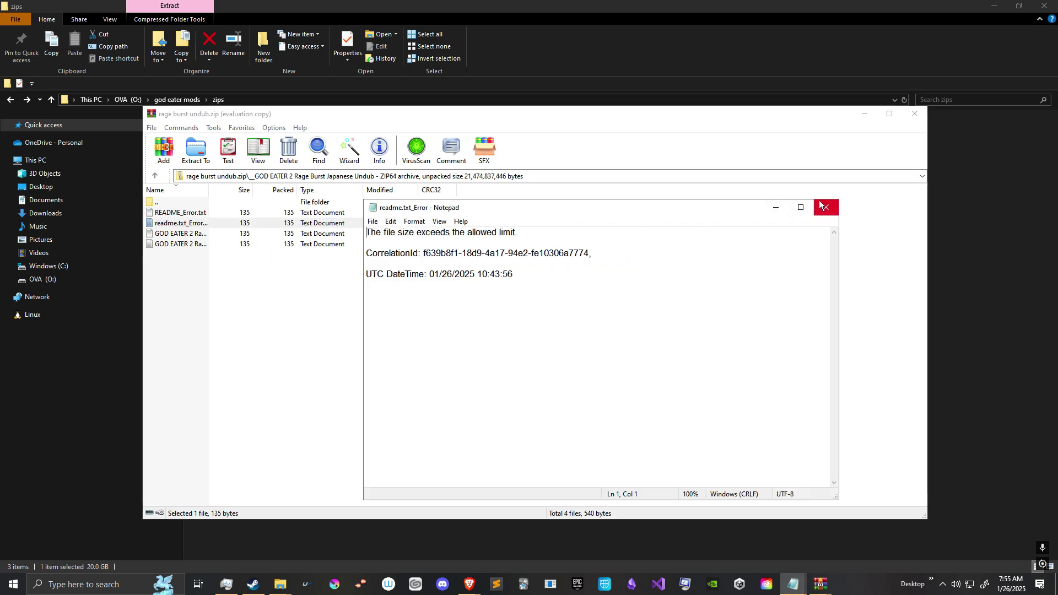
{"action": "left_click", "coordinate": [823, 207]}
{"action": "double_click", "coordinate": [257, 233]}
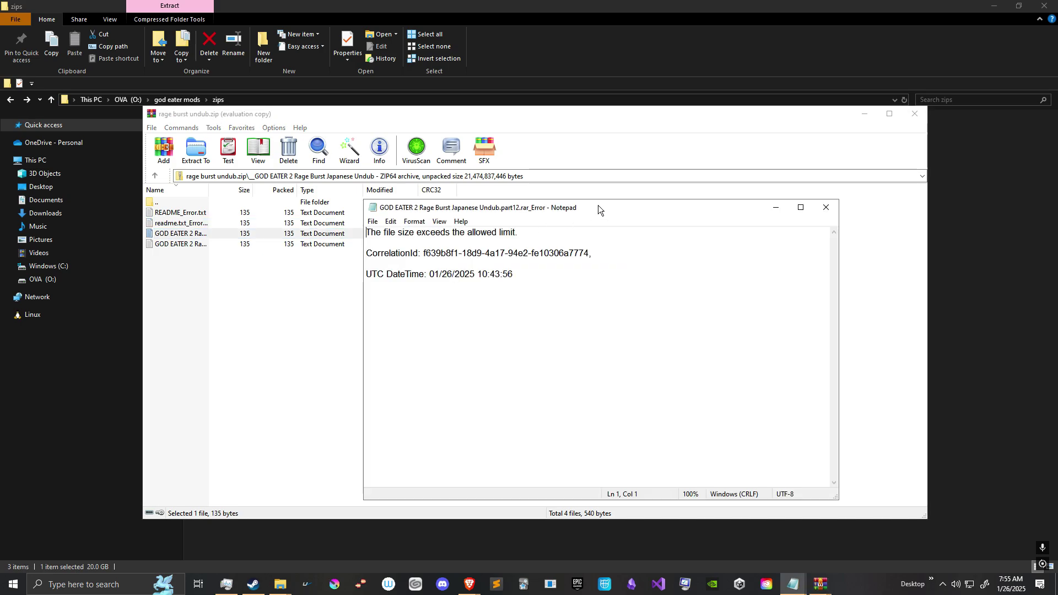
{"action": "left_click", "coordinate": [830, 210]}
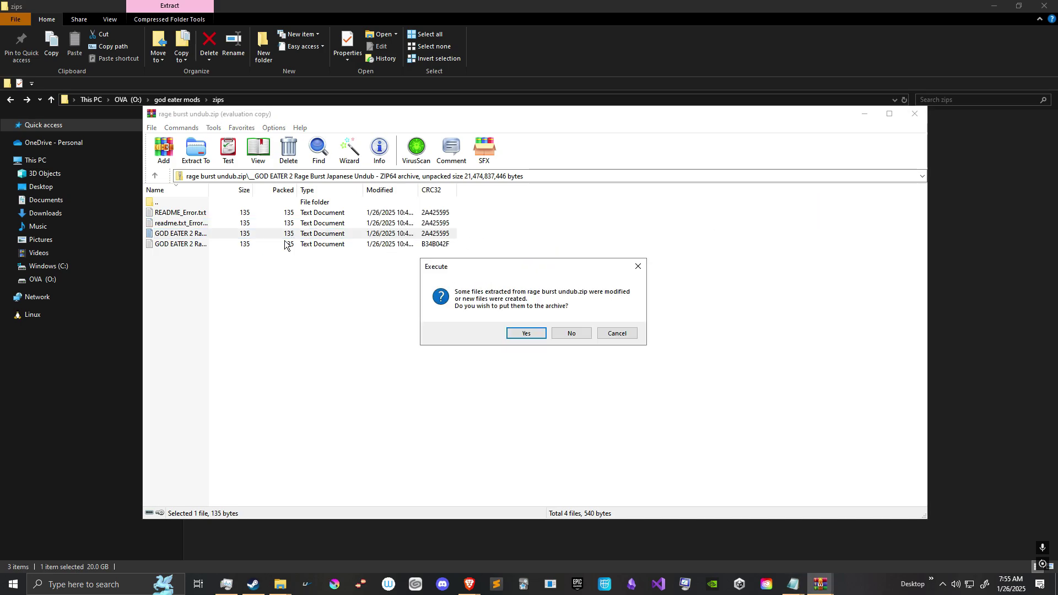
{"action": "left_click", "coordinate": [638, 267]}
{"action": "double_click", "coordinate": [272, 244]}
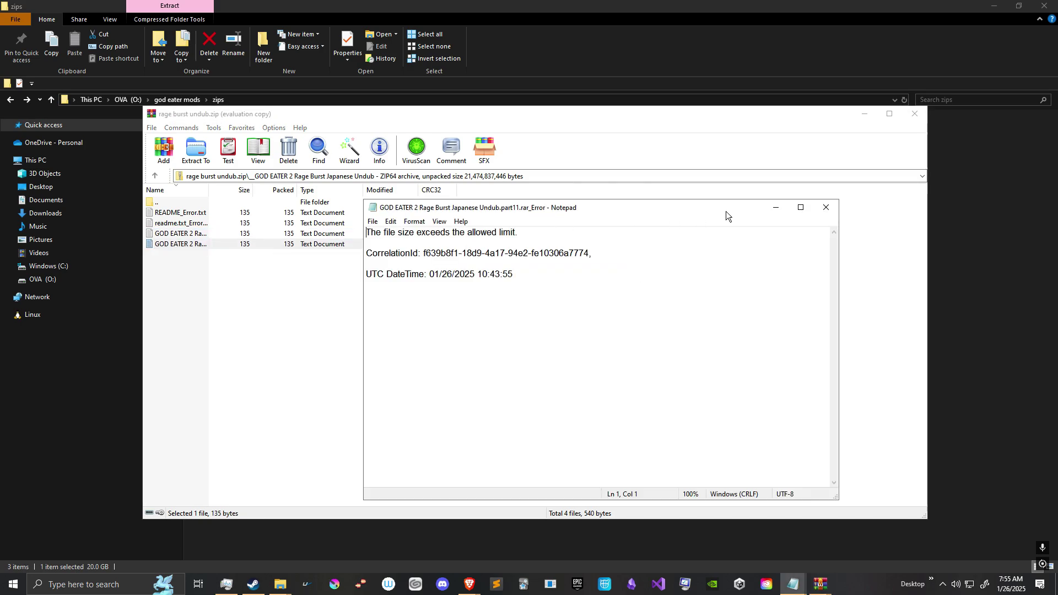
{"action": "left_click", "coordinate": [827, 208]}
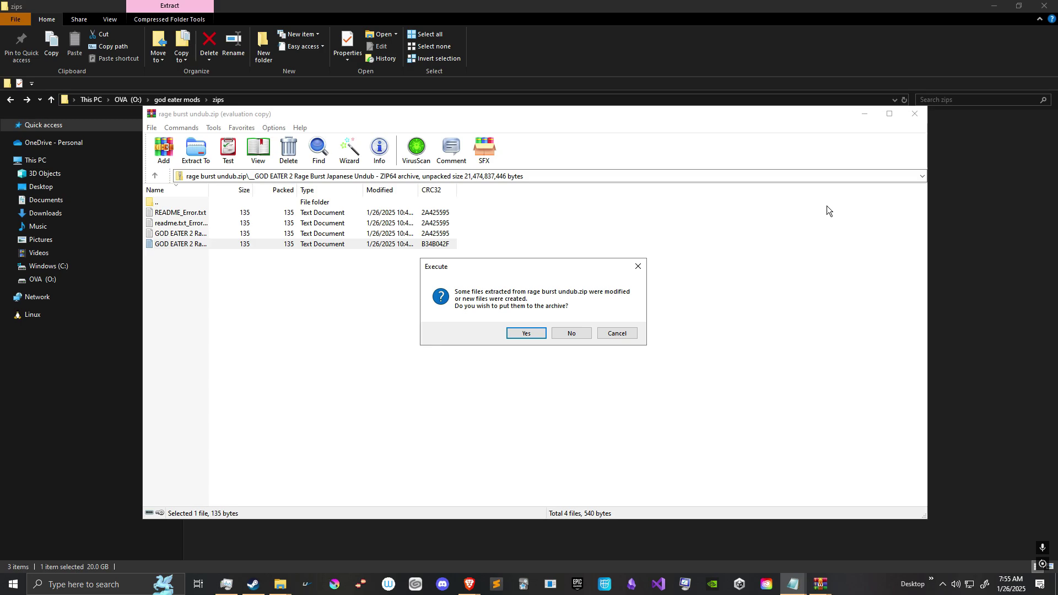
{"action": "left_click", "coordinate": [572, 333]}
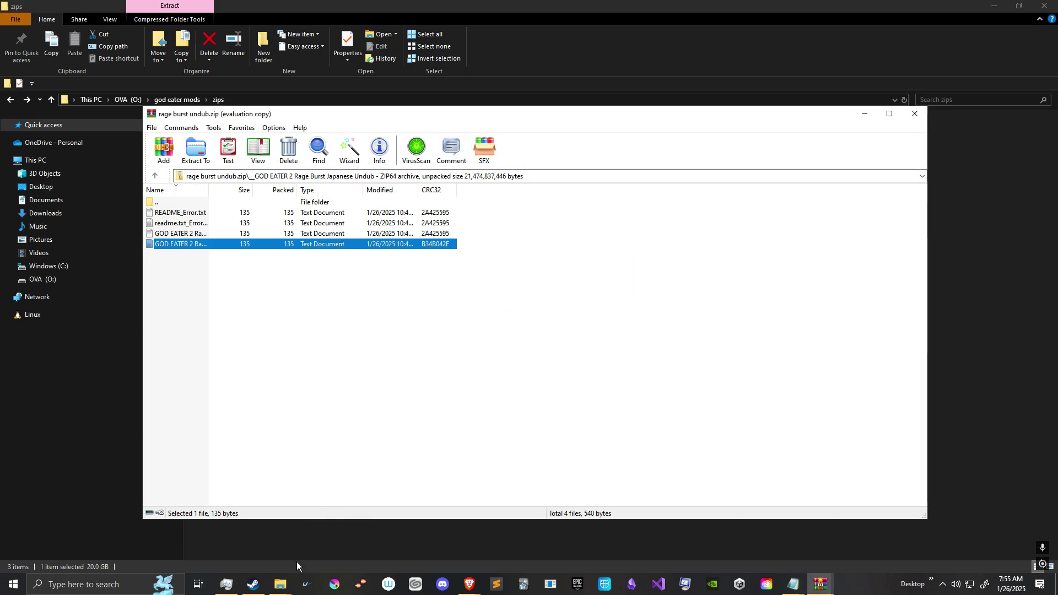
{"action": "left_click", "coordinate": [864, 114]}
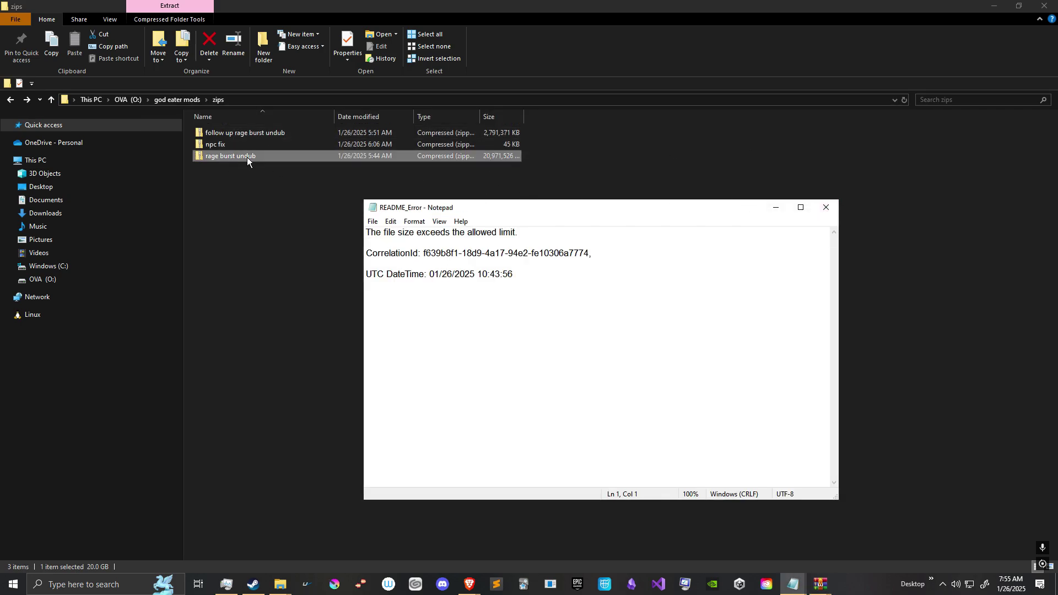
{"action": "left_click", "coordinate": [826, 208]}
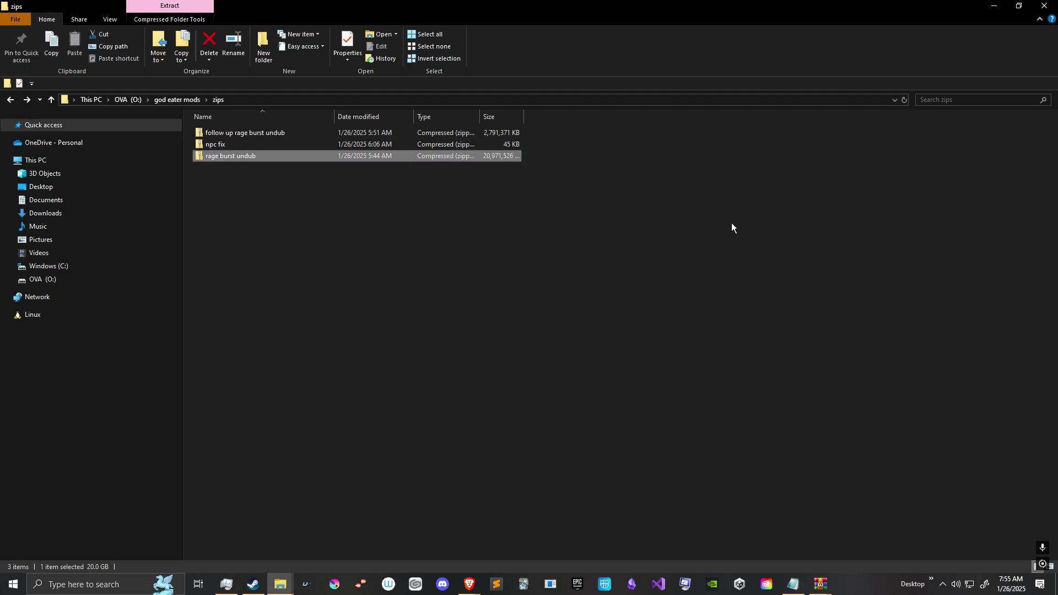
Cut the follow up rage burst undub and rage burst undub archives from the zips folder
{"action": "left_click", "coordinate": [246, 133], "text": "ctrl"}
{"action": "right_click", "coordinate": [247, 133]}
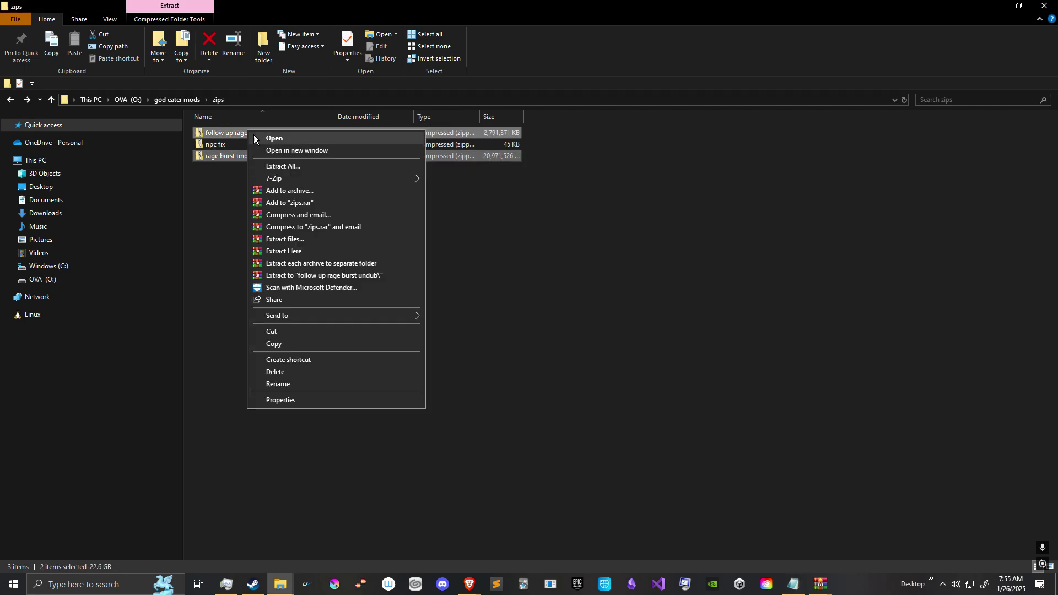
{"action": "left_click", "coordinate": [283, 331]}
{"action": "left_click", "coordinate": [266, 247]}
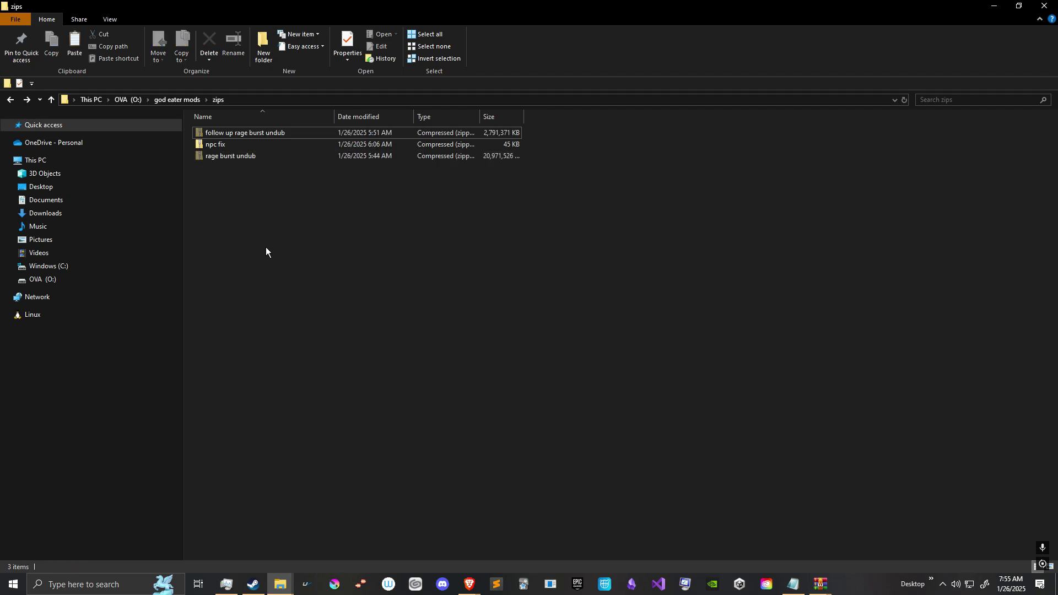
Switch to Steam and browse to the installed files of GOD EATER 2 Rage Burst
{"action": "left_click", "coordinate": [254, 586]}
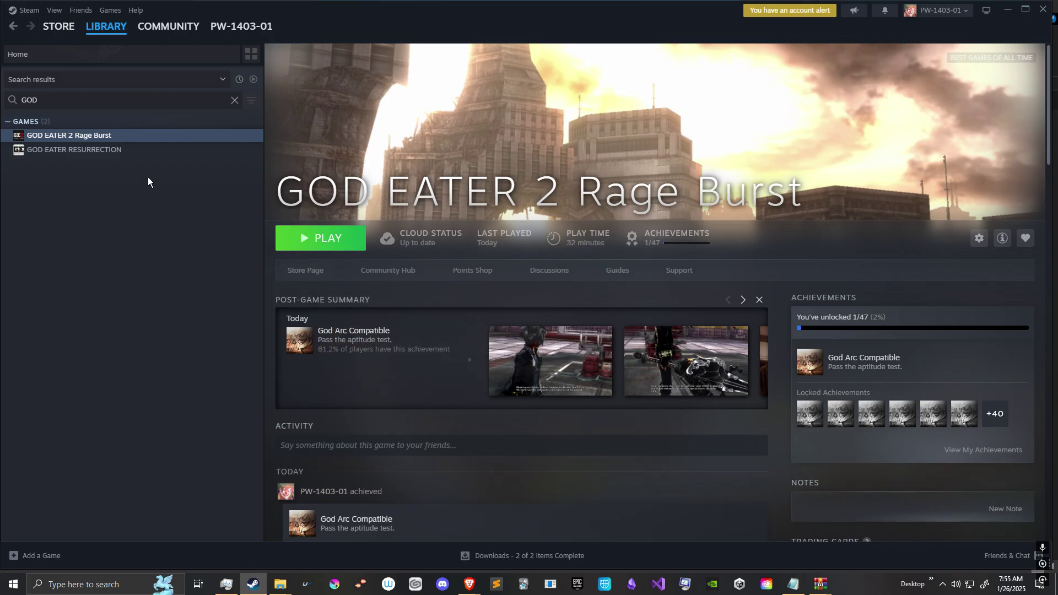
{"action": "right_click", "coordinate": [106, 136]}
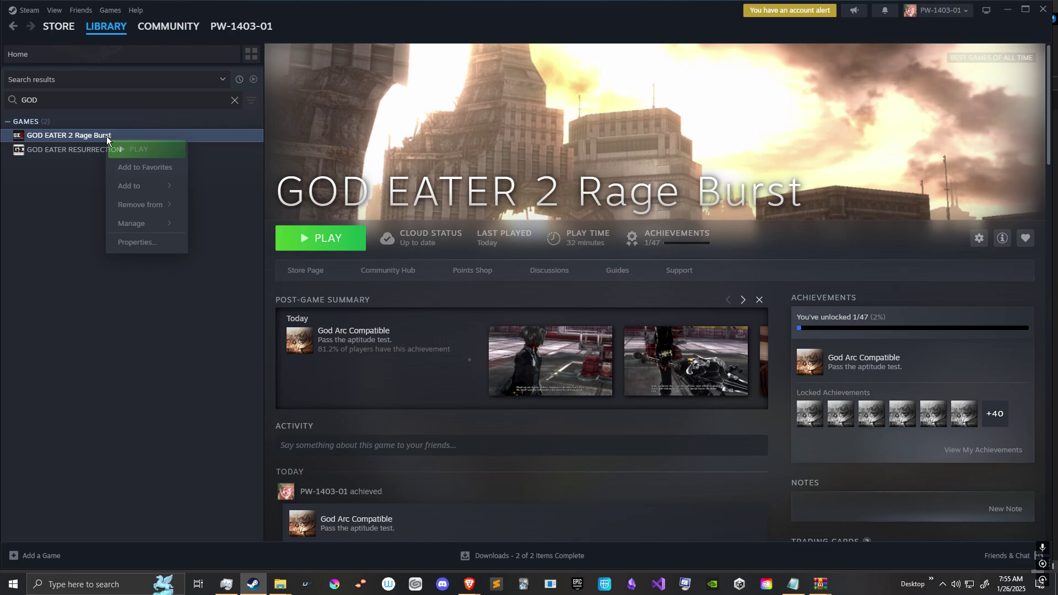
{"action": "left_click", "coordinate": [137, 243]}
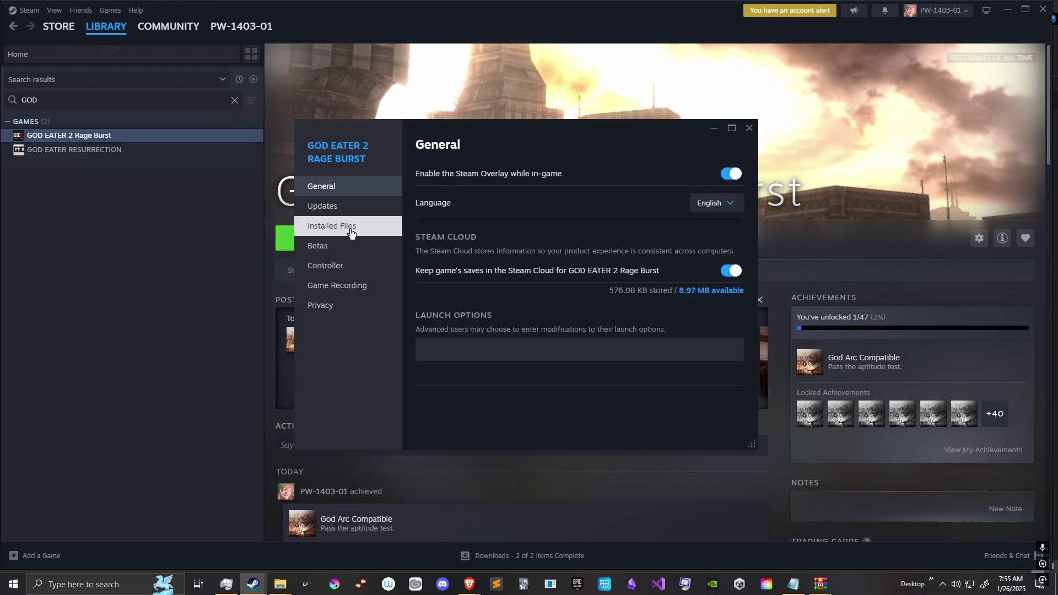
{"action": "left_click", "coordinate": [351, 231]}
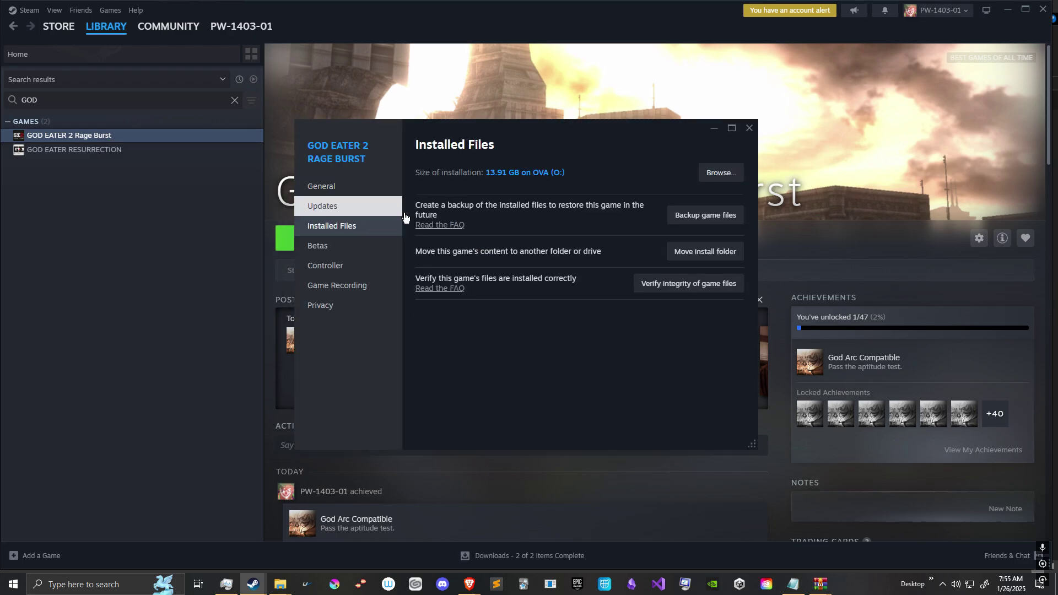
{"action": "left_click", "coordinate": [713, 174]}
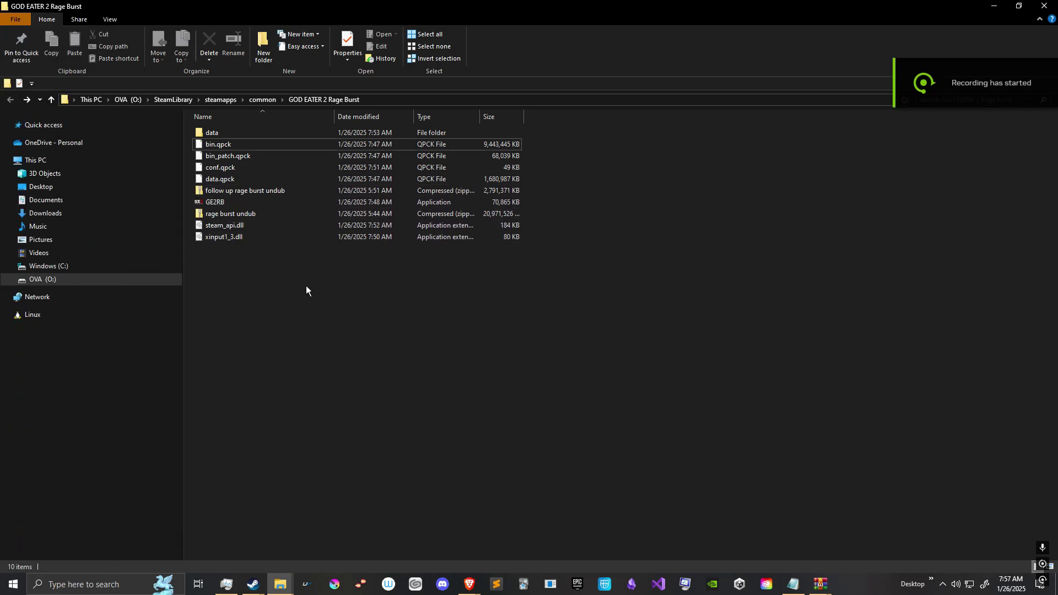
Extract the rage burst undub archive directly into the GOD EATER 2 Rage Burst game folder
{"action": "right_click", "coordinate": [230, 214]}
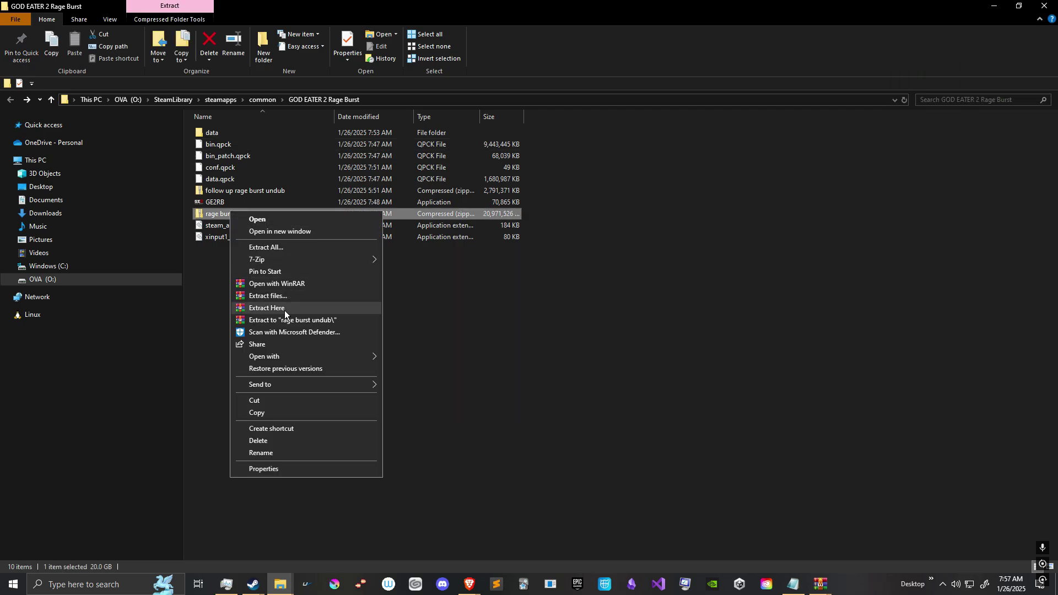
{"action": "left_click", "coordinate": [284, 310]}
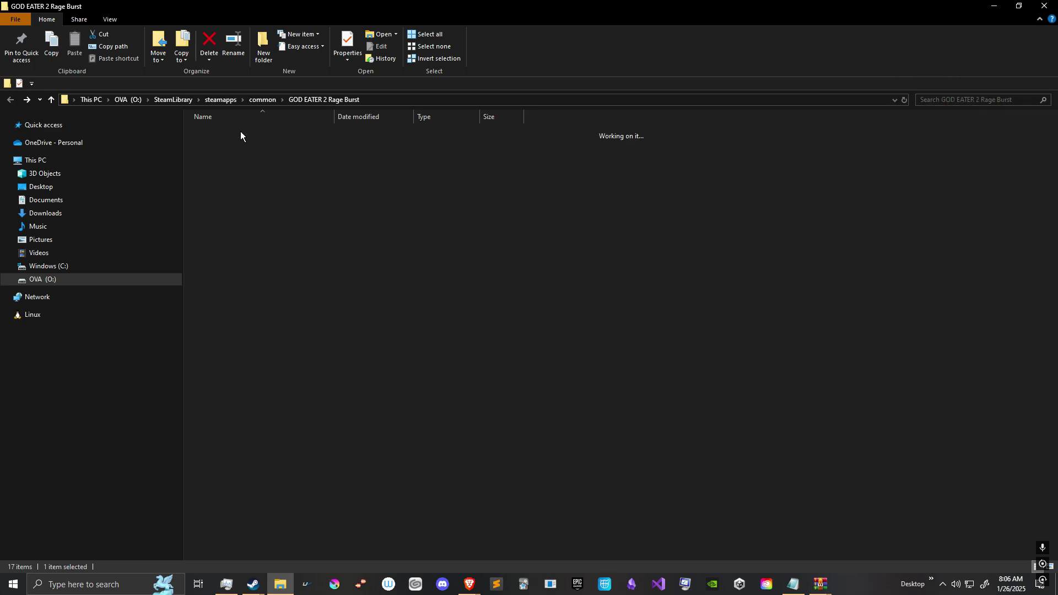
Look inside the two extracted Japanese Undub folders and check the follow-up archive and its two RAR parts in the game folder
{"action": "double_click", "coordinate": [241, 132]}
{"action": "key", "text": "alt+Left"}
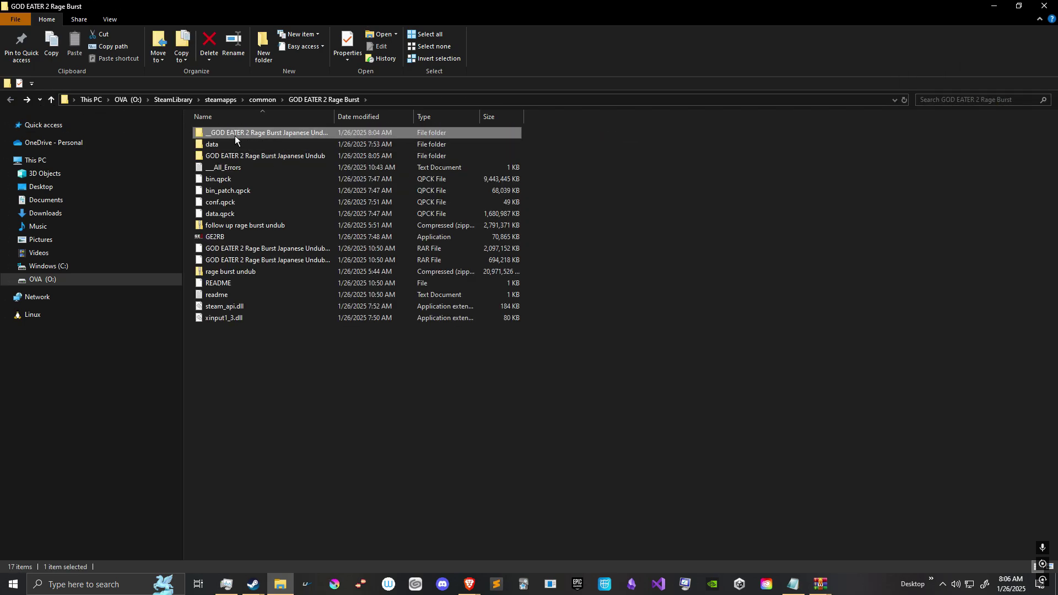
{"action": "double_click", "coordinate": [319, 156]}
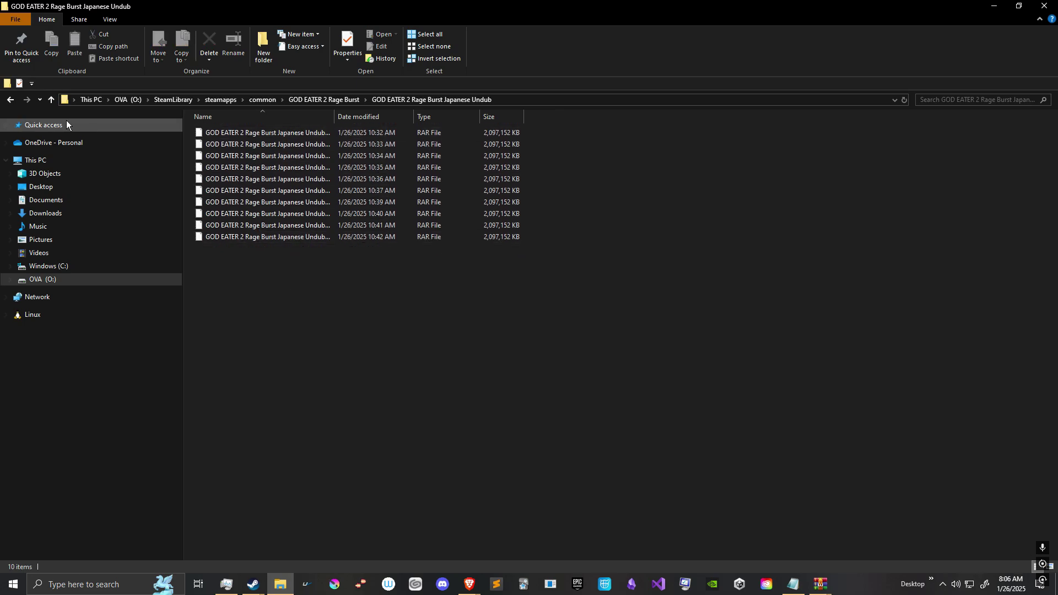
{"action": "key", "text": "alt+Left"}
{"action": "left_click", "coordinate": [220, 227]}
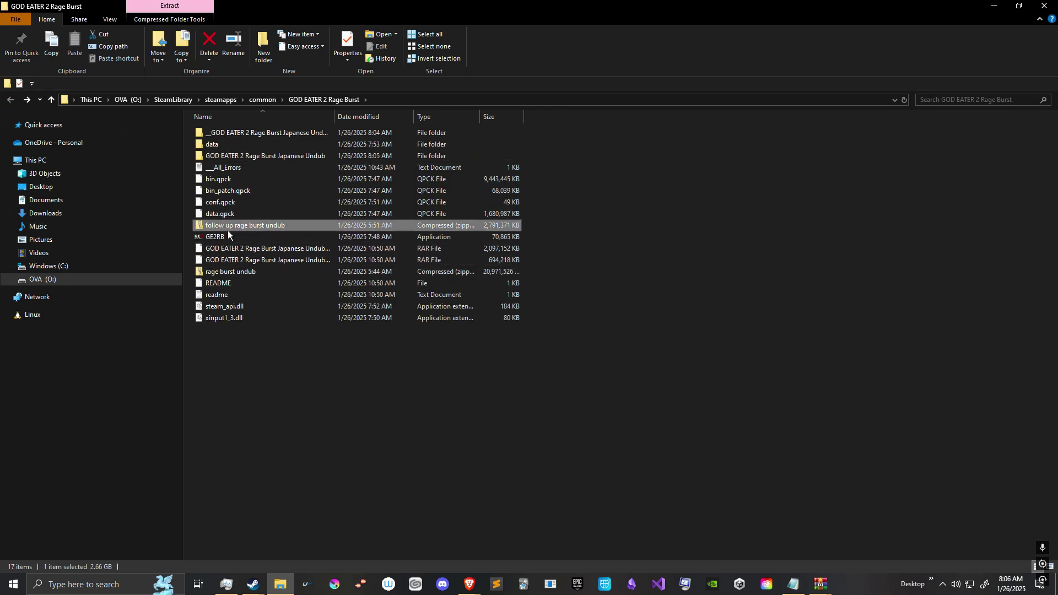
{"action": "left_click", "coordinate": [258, 252]}
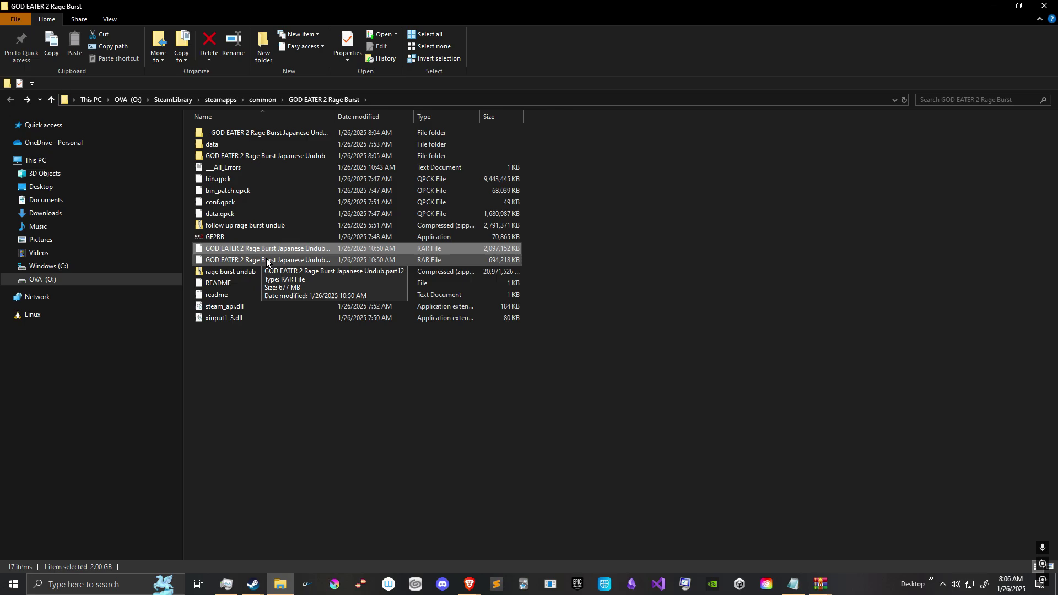
{"action": "left_click", "coordinate": [253, 263]}
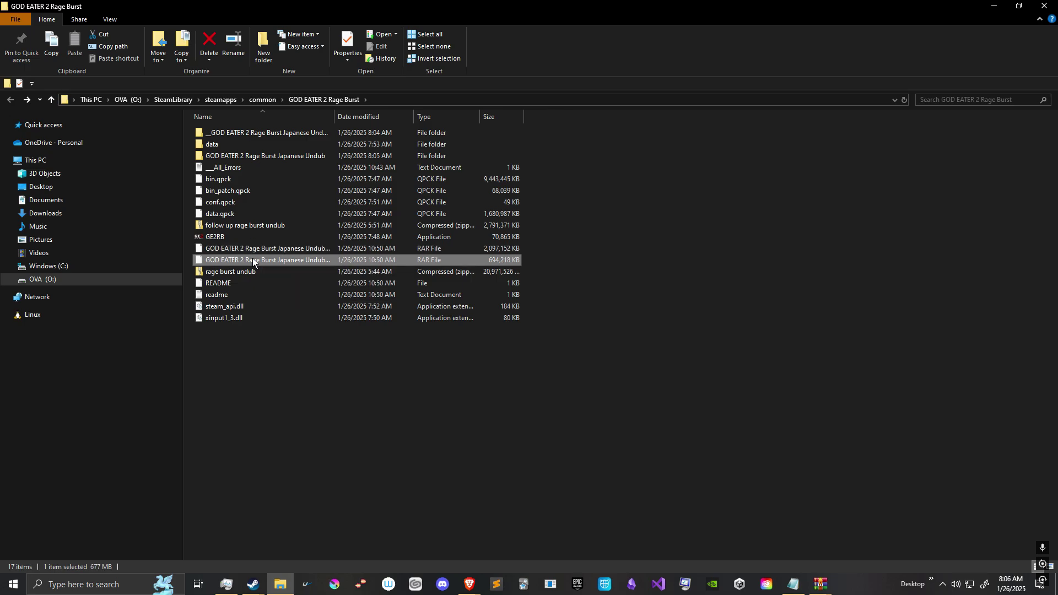
{"action": "left_click", "coordinate": [292, 251]}
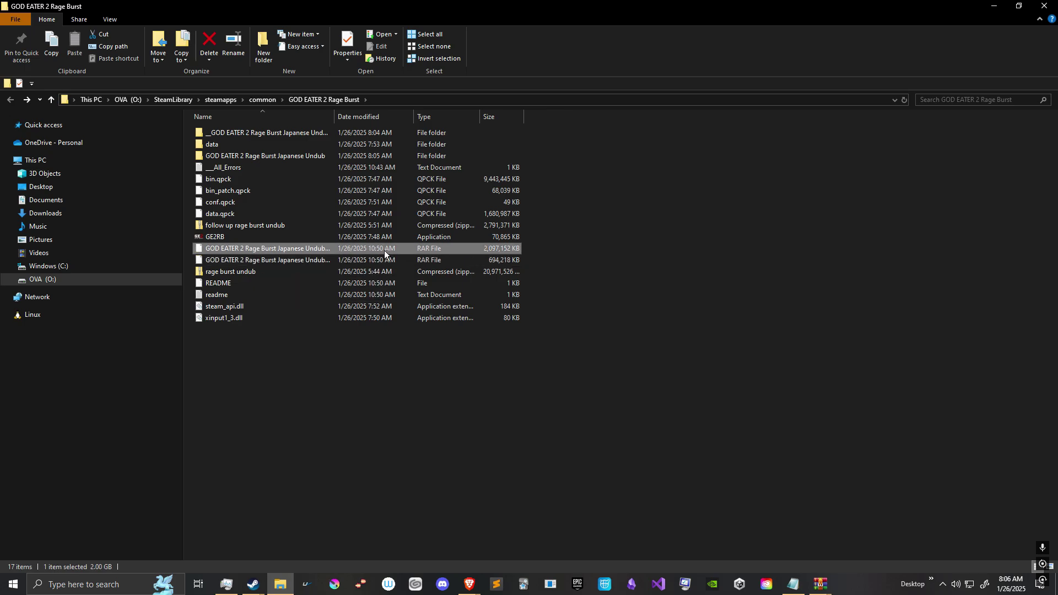
Move all ten RAR parts from the GOD EATER 2 Rage Burst Japanese Undub folder up into the game folder
{"action": "double_click", "coordinate": [267, 156]}
{"action": "left_click_drag", "start_coordinate": [331, 297], "coordinate": [276, 124]}
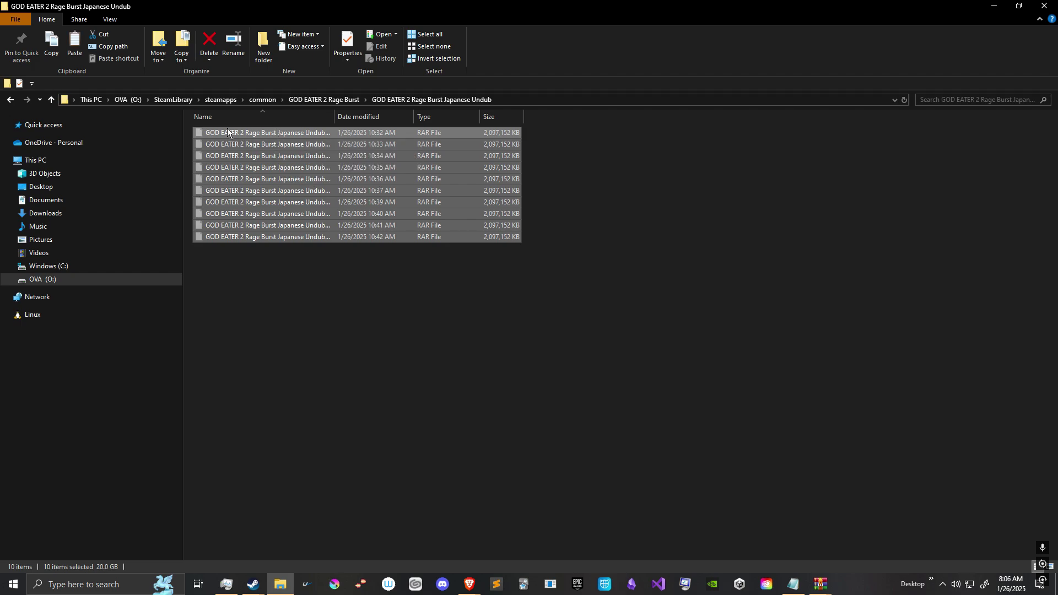
{"action": "left_click", "coordinate": [10, 102]}
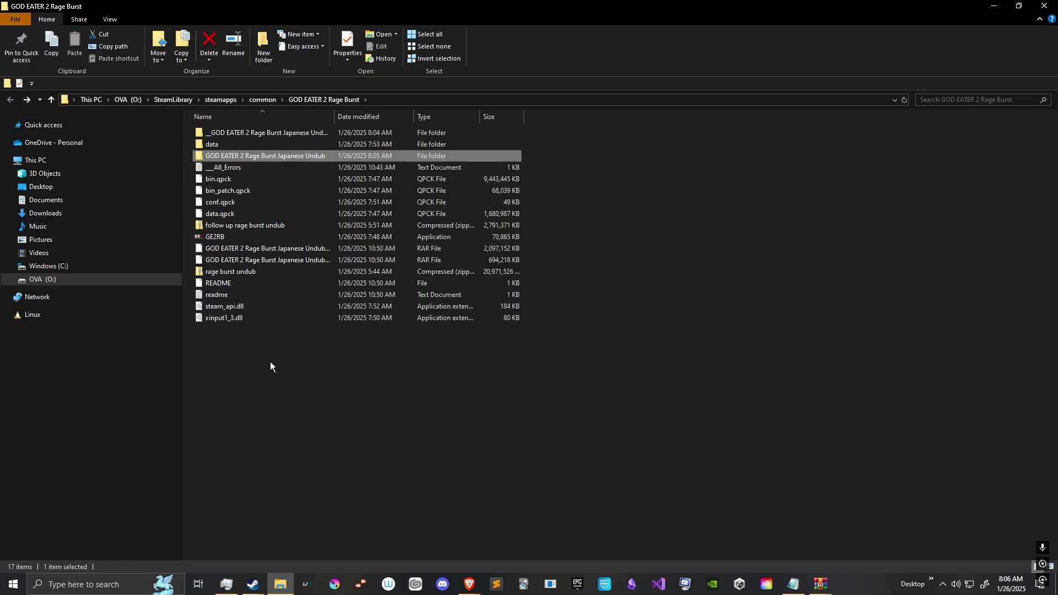
{"action": "key", "text": "ctrl+v"}
Check the properties of GOD EATER 2 Rage Burst Japanese Undub.part01 to identify the first RAR part
{"action": "left_click", "coordinate": [257, 250]}
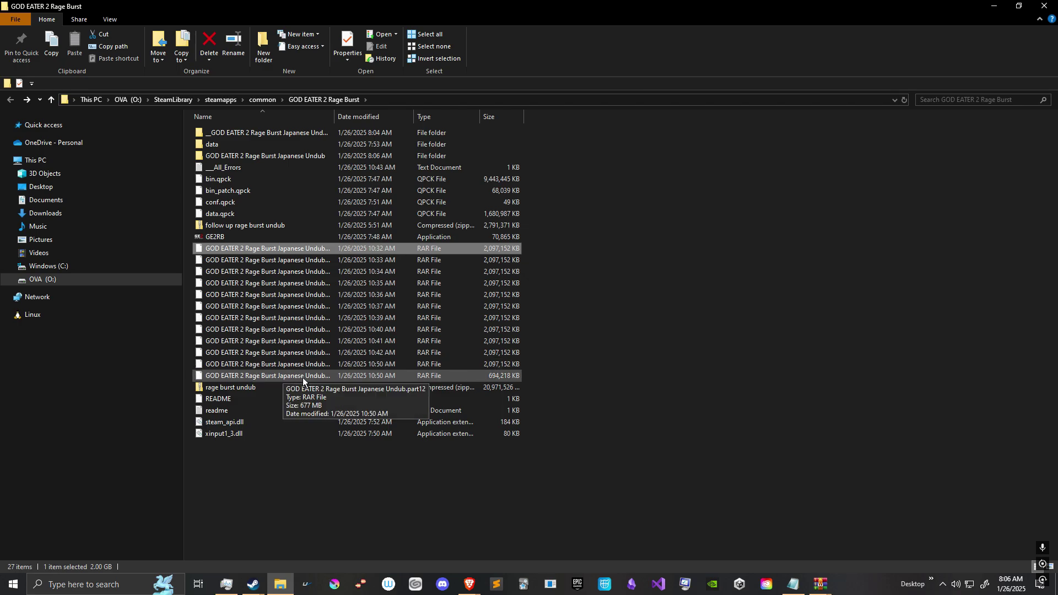
{"action": "right_click", "coordinate": [262, 251]}
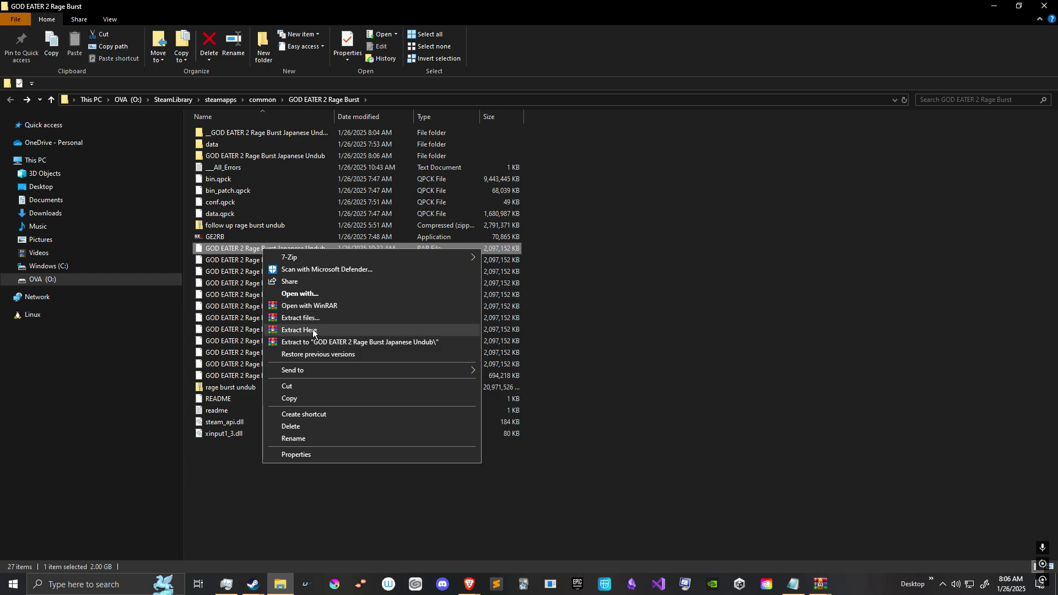
{"action": "right_click", "coordinate": [238, 246]}
{"action": "left_click", "coordinate": [309, 451]}
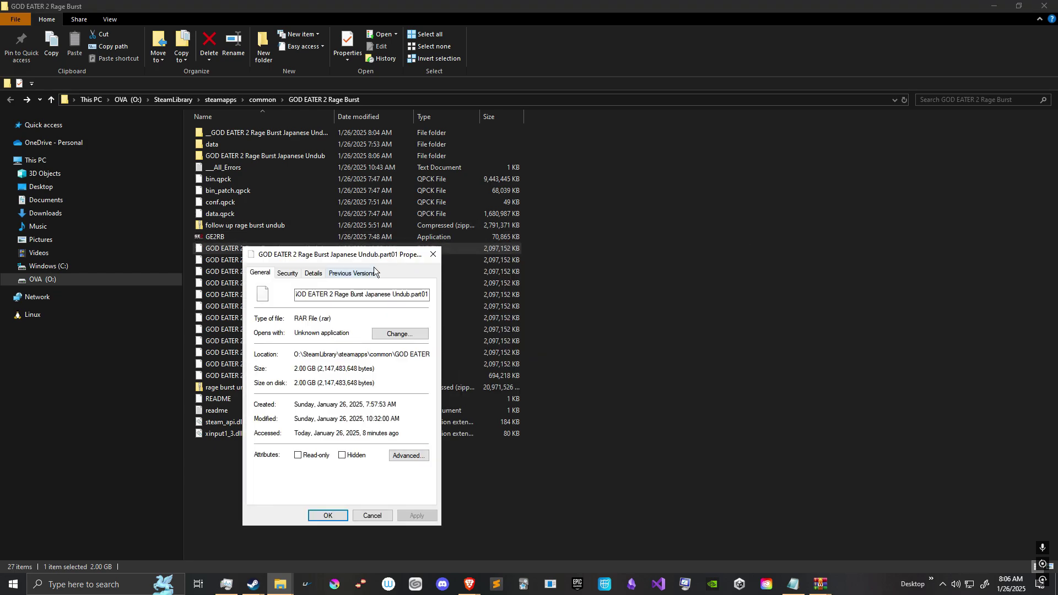
{"action": "left_click", "coordinate": [433, 255]}
Extract GOD EATER 2 Rage Burst Japanese Undub.part01.rar into the game folder using the saved archive password, replacing all existing files
{"action": "right_click", "coordinate": [318, 249]}
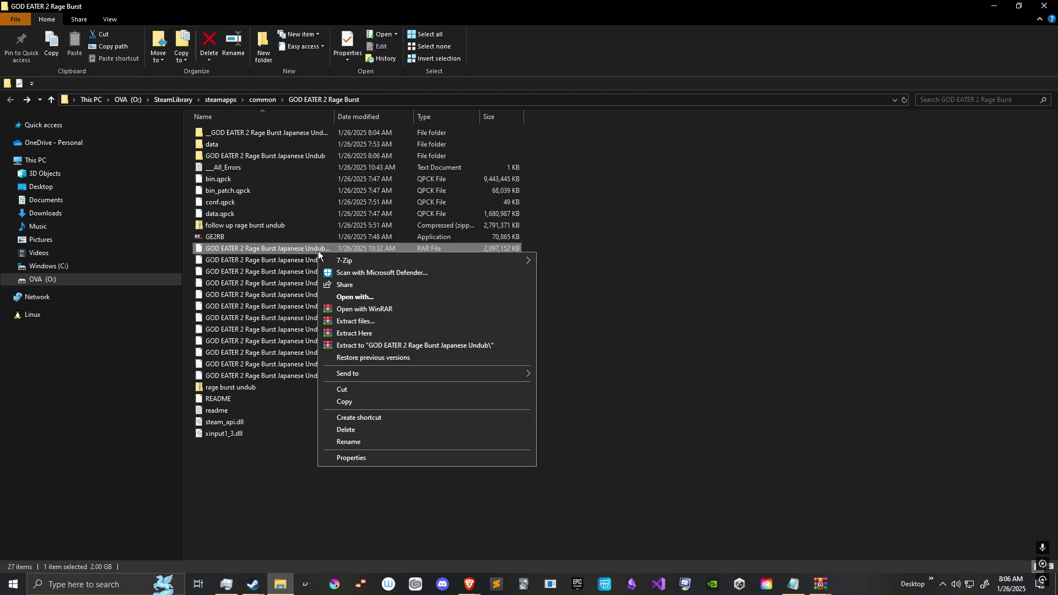
{"action": "left_click", "coordinate": [371, 334]}
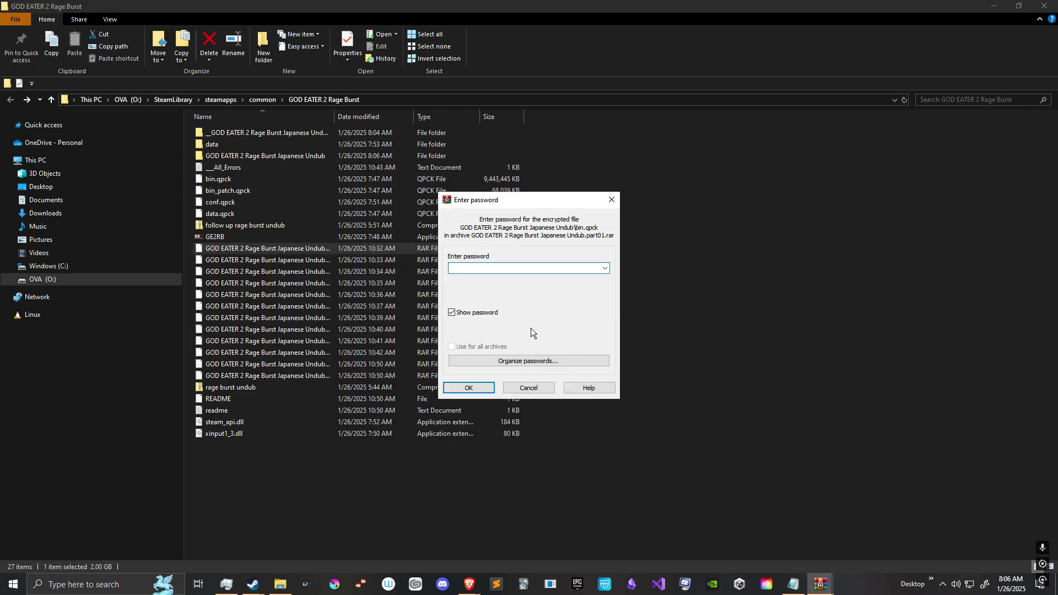
{"action": "left_click", "coordinate": [605, 269]}
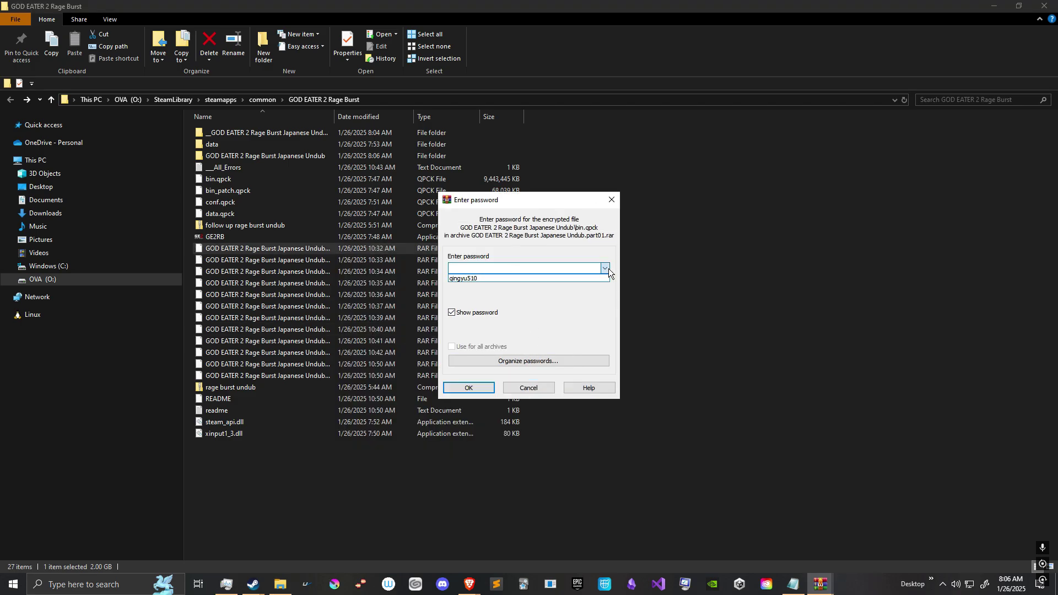
{"action": "left_click", "coordinate": [484, 279]}
{"action": "left_click", "coordinate": [468, 388]}
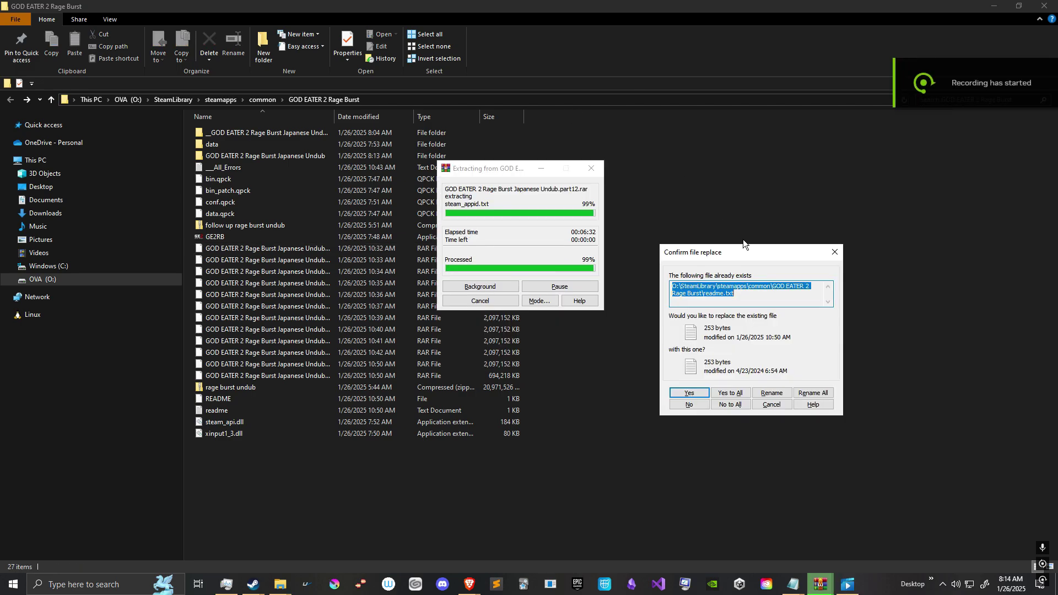
{"action": "left_click_drag", "start_coordinate": [756, 246], "coordinate": [824, 171]}
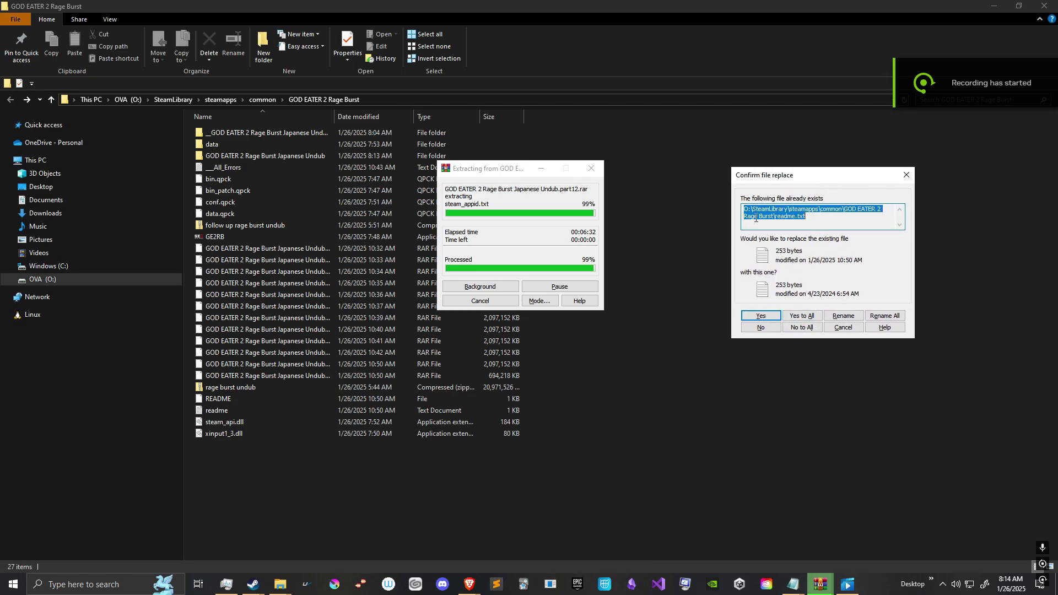
{"action": "left_click", "coordinate": [806, 318]}
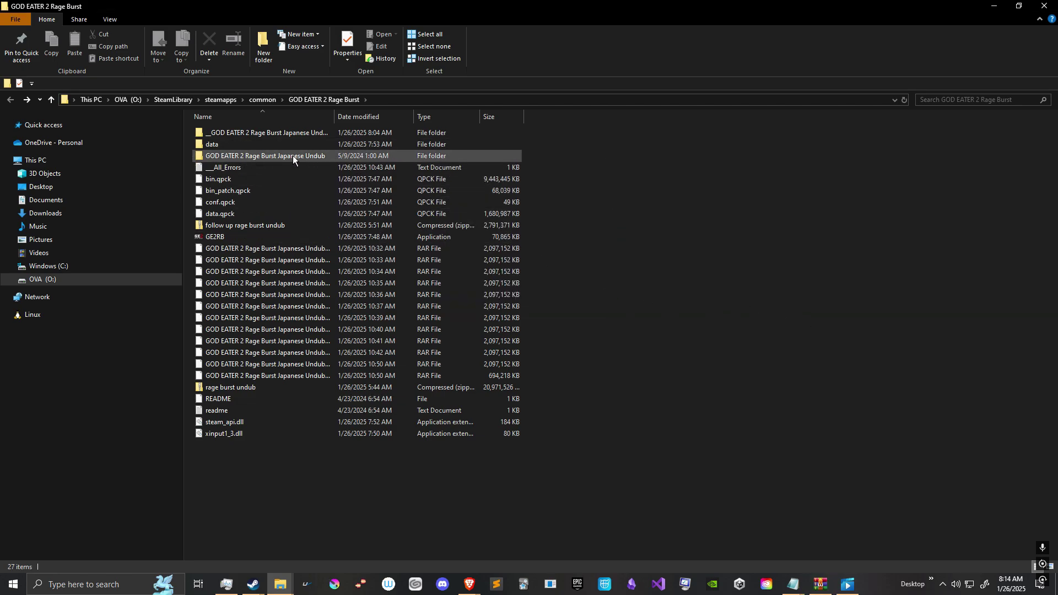
Look inside the __GOD EATER 2 Rage Burst Japanese Undub error-log folder and delete that folder from the game folder
{"action": "double_click", "coordinate": [290, 134]}
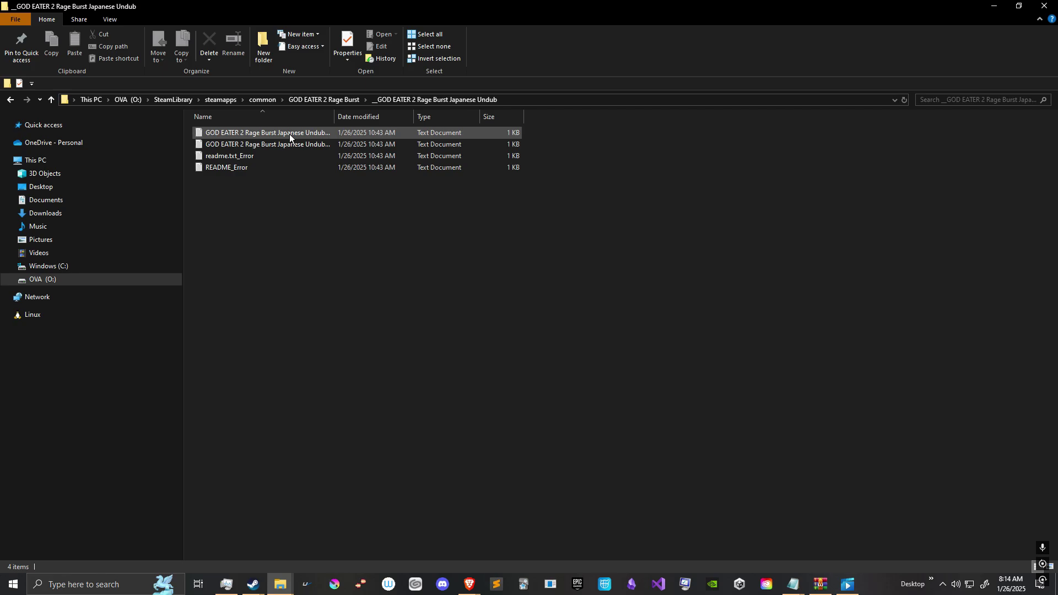
{"action": "key", "text": "alt+Left"}
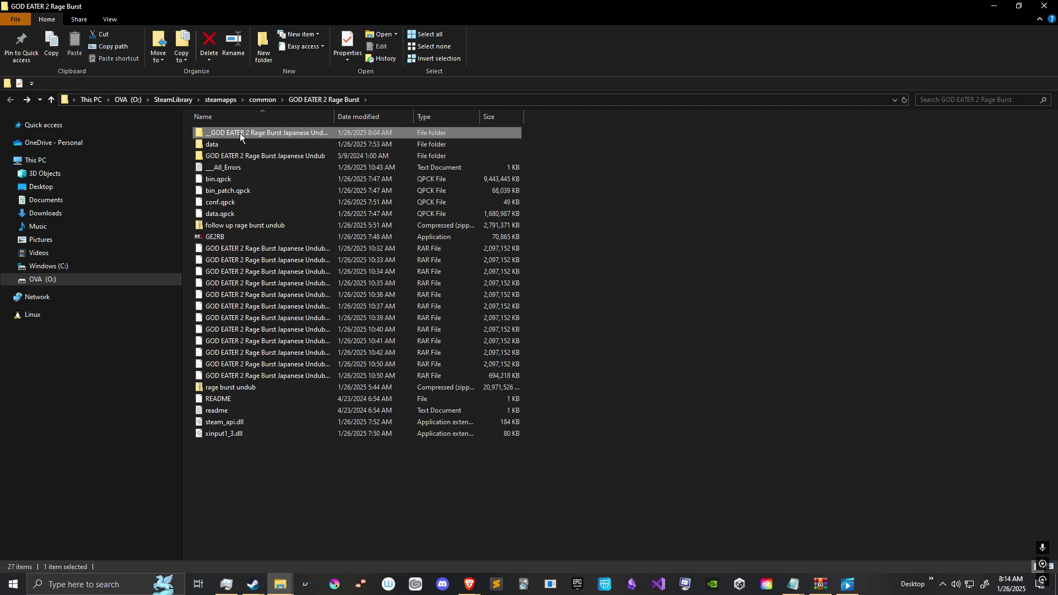
{"action": "right_click", "coordinate": [240, 133]}
{"action": "left_click", "coordinate": [278, 375]}
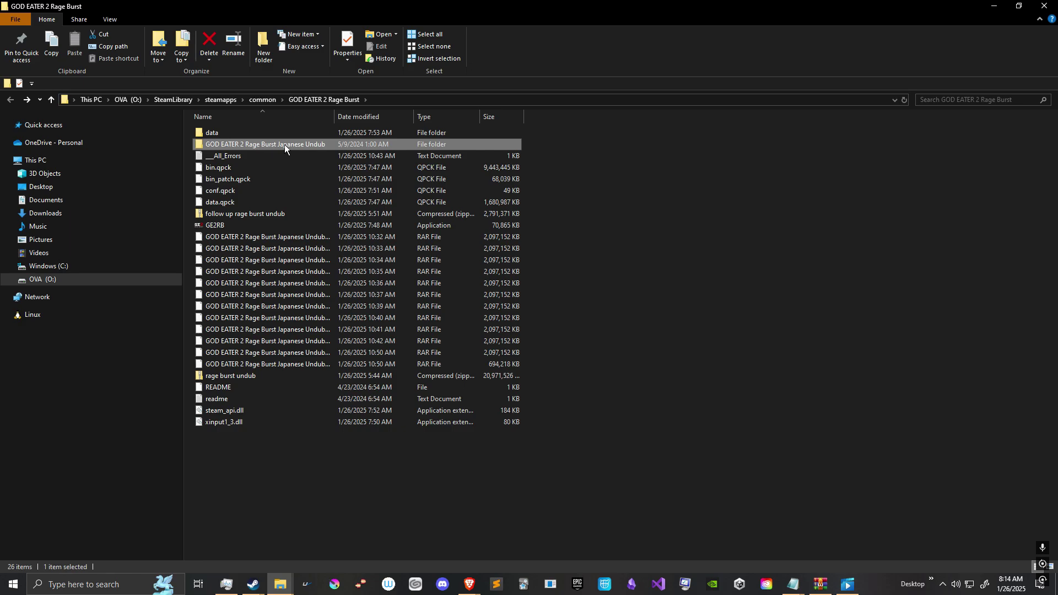
Move data, bin.qpck, data.qpck and steam_appid from the GOD EATER 2 Rage Burst Japanese Undub folder into the game folder, replacing existing files
{"action": "double_click", "coordinate": [349, 143]}
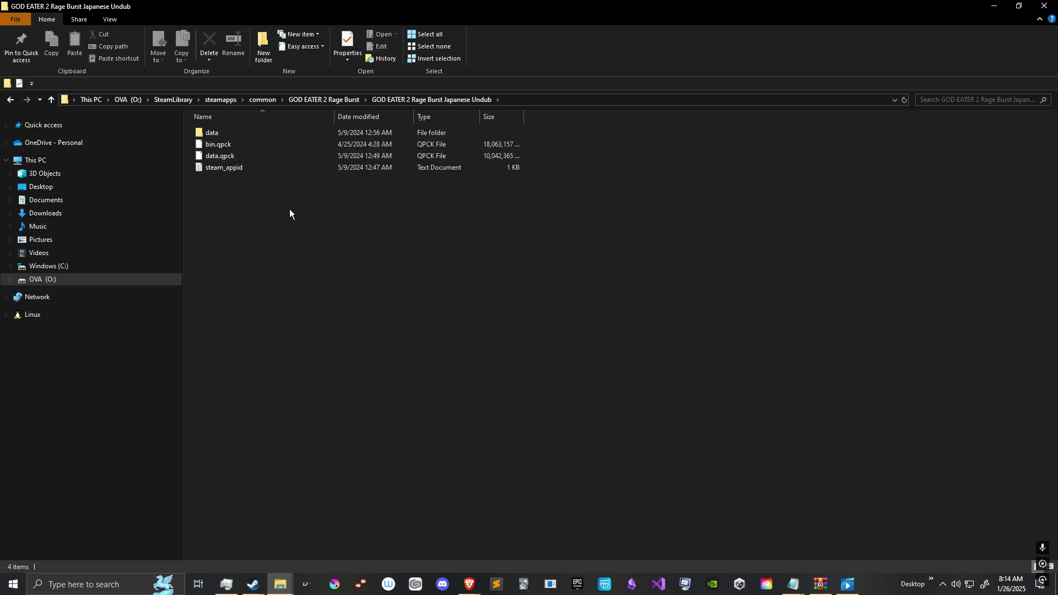
{"action": "left_click_drag", "start_coordinate": [278, 202], "coordinate": [243, 124]}
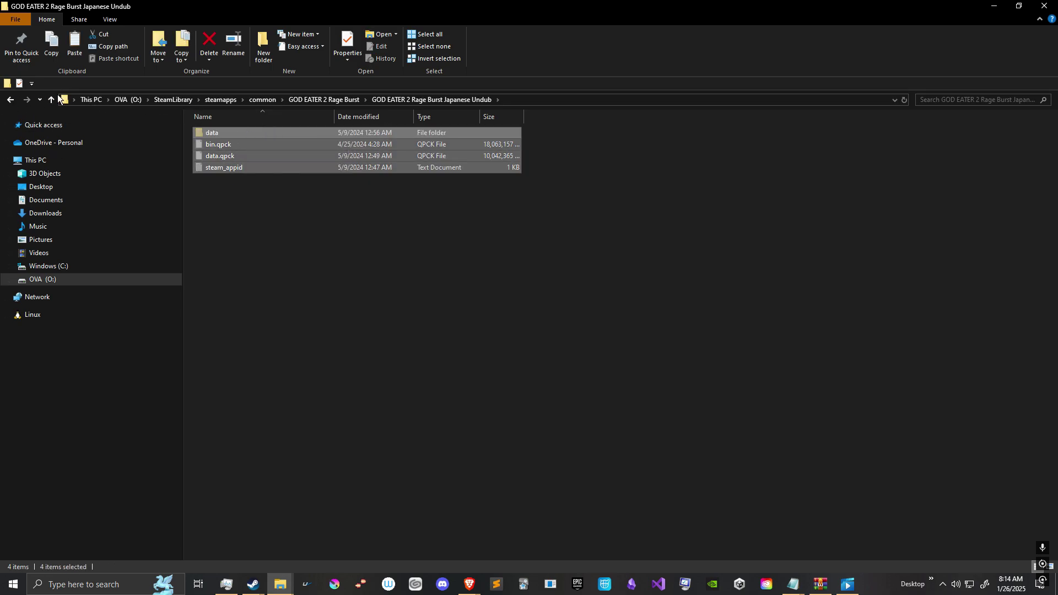
{"action": "left_click", "coordinate": [10, 100]}
{"action": "key", "text": "ctrl+v"}
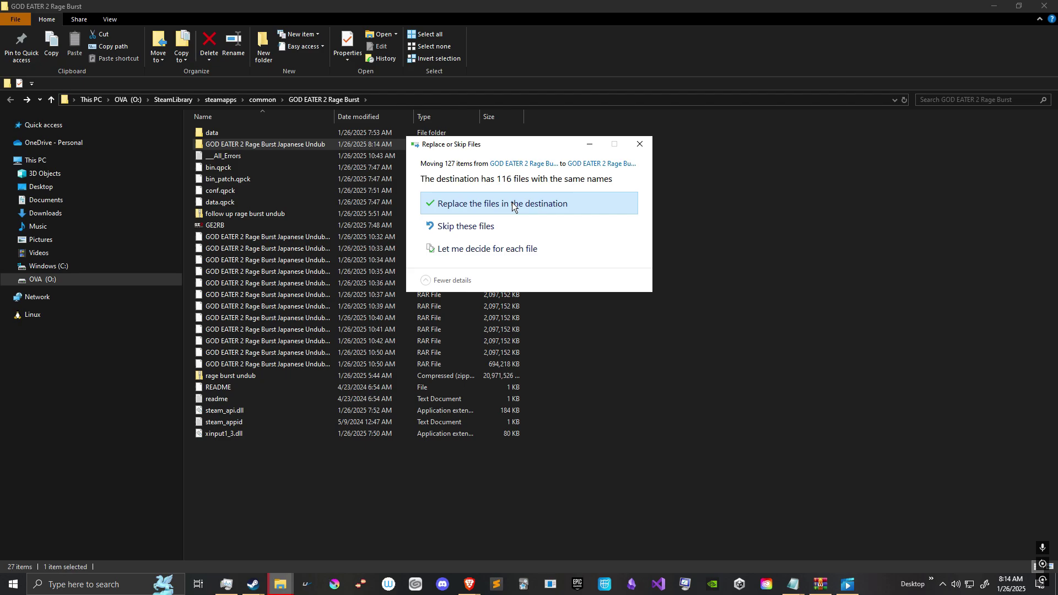
{"action": "left_click", "coordinate": [513, 203]}
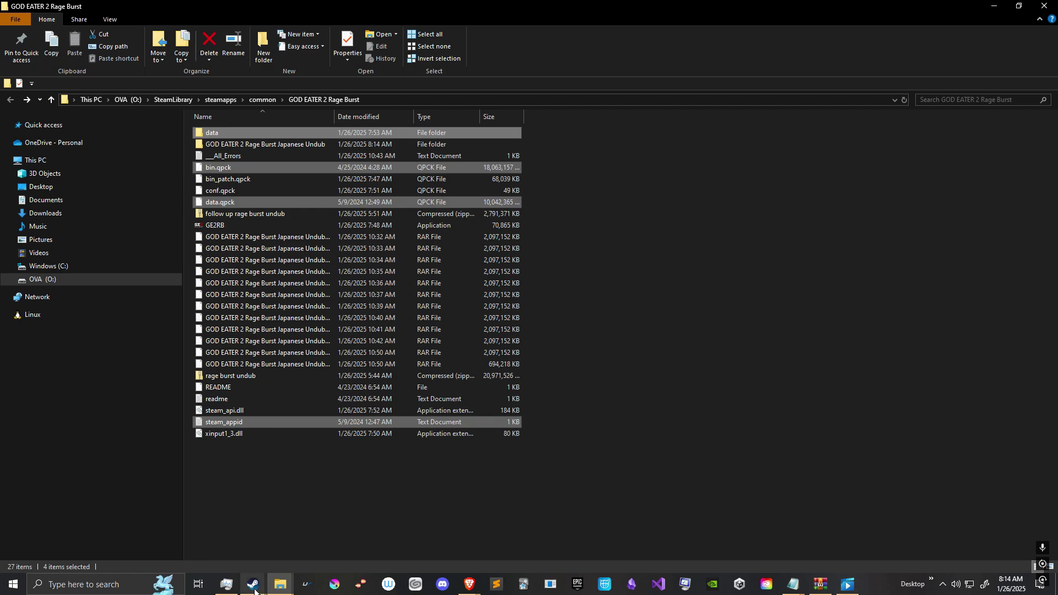
Switch to Steam and launch GOD EATER 2 Rage Burst from the library
{"action": "mouse_move", "coordinate": [254, 589]}
{"action": "left_click", "coordinate": [201, 532]}
{"action": "left_click", "coordinate": [309, 237]}
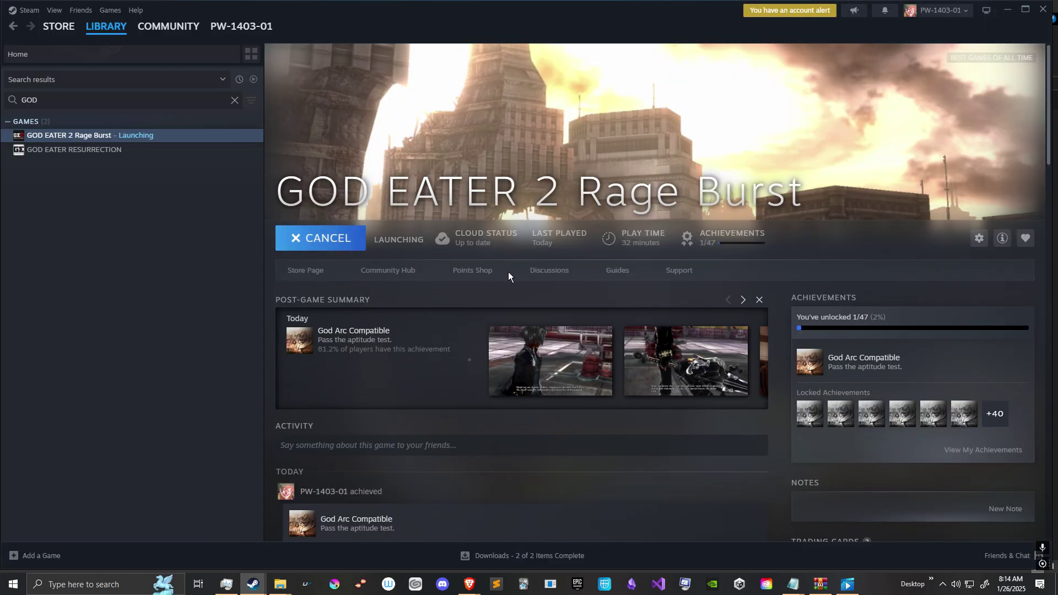
Continue past the GOD EATER 2 Rage Burst title screen and start a new game
{"action": "mouse_move", "coordinate": [860, 434]}
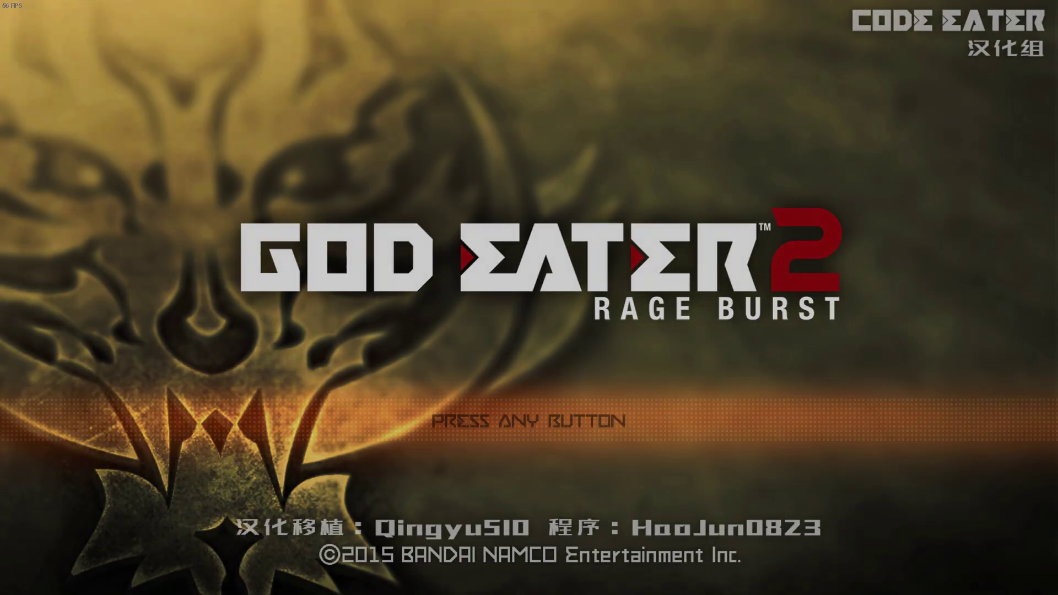
{"action": "left_click", "coordinate": [482, 226]}
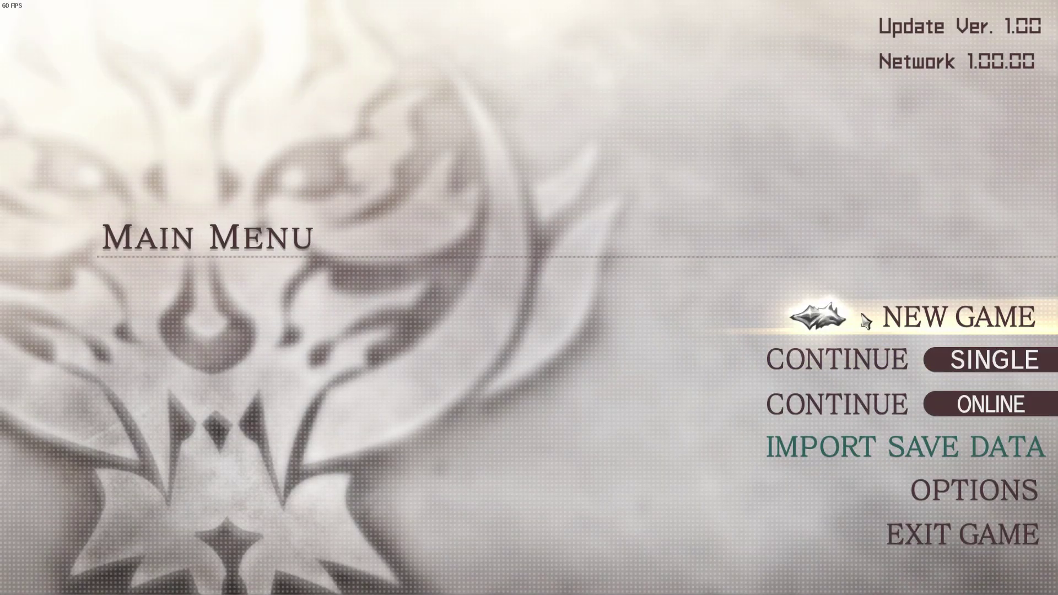
{"action": "left_click", "coordinate": [752, 323]}
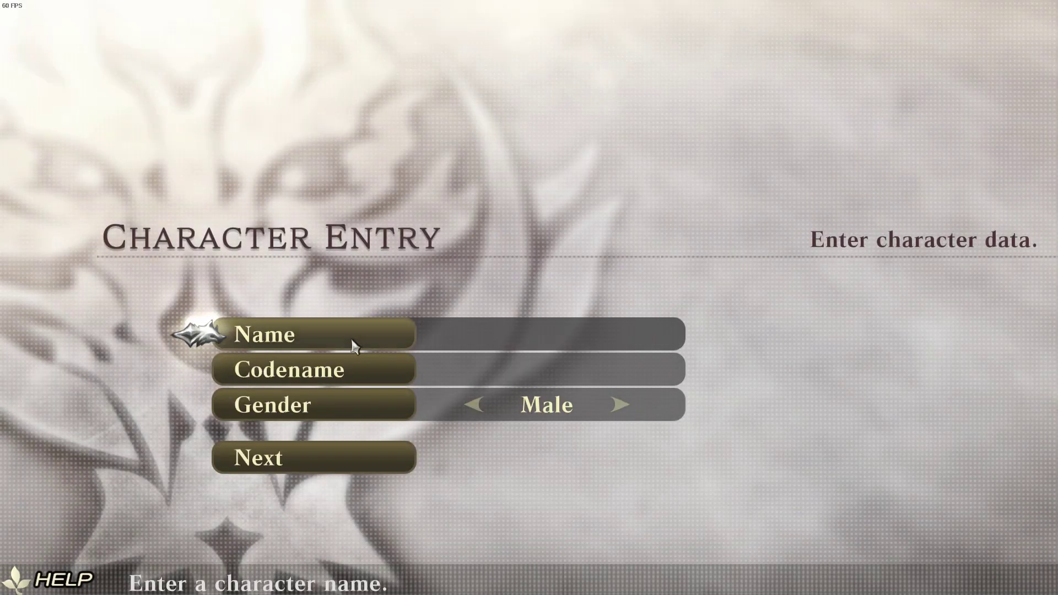
Enter asdawd as the character name and awdawed as the codename, and continue to the appearance settings
{"action": "left_click", "coordinate": [395, 339]}
{"action": "type", "text": "a"}
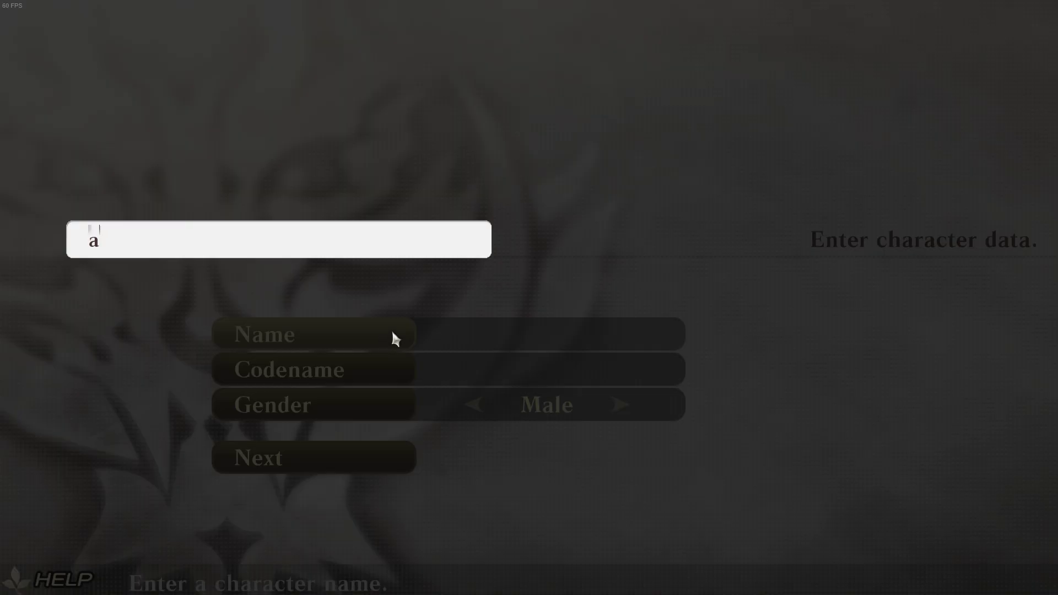
{"action": "type", "text": "sdawd"}
{"action": "key", "text": "Return"}
{"action": "left_click", "coordinate": [483, 355]}
{"action": "type", "text": "awdawed"}
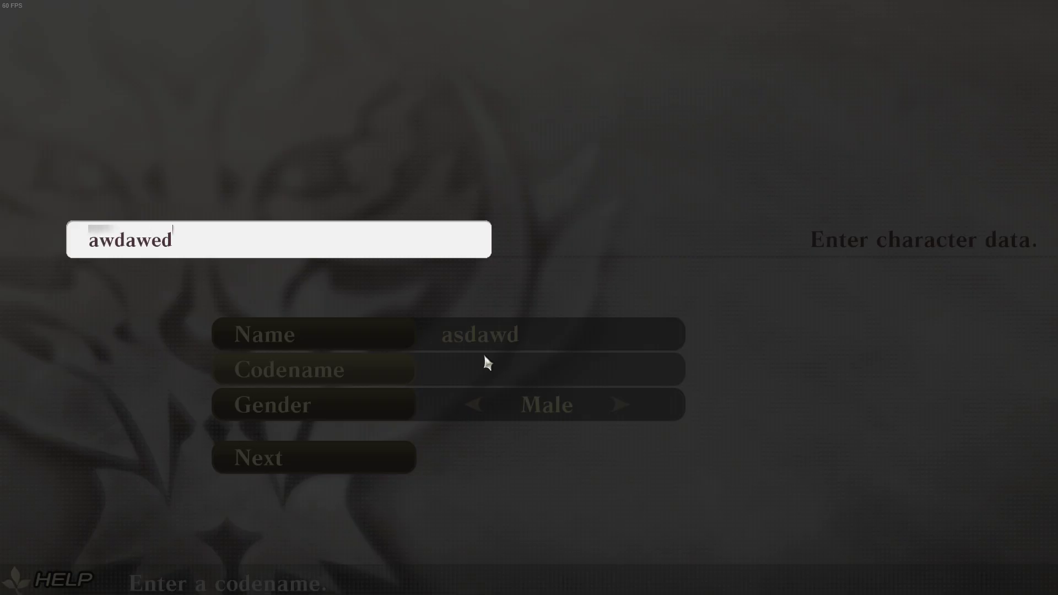
{"action": "key", "text": "Return"}
{"action": "left_click", "coordinate": [392, 464]}
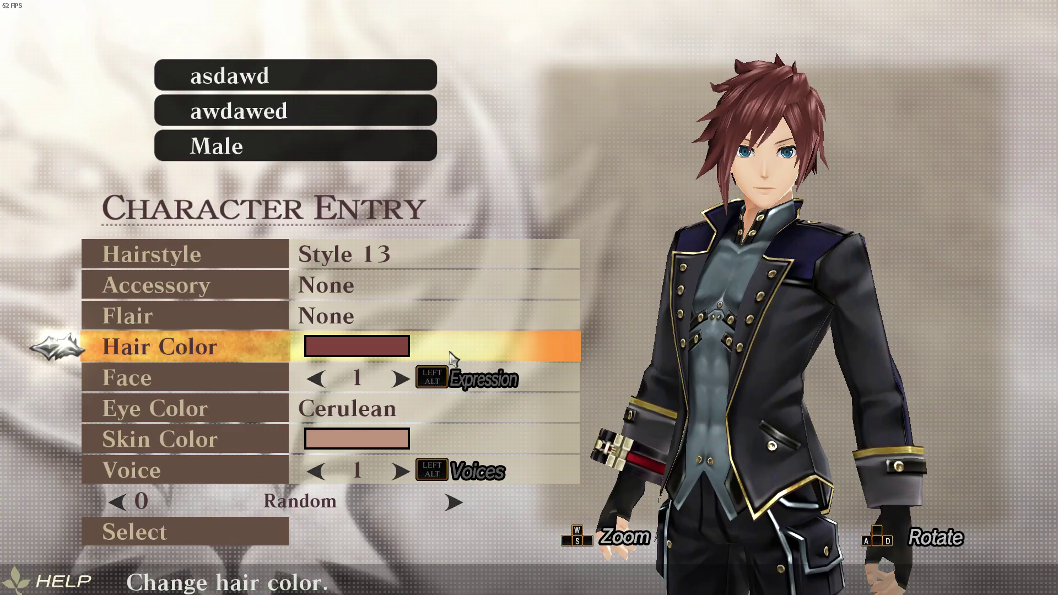
Cycle through the character's voice options to compare the Japanese voices, ending on voice 3
{"action": "left_click", "coordinate": [401, 472]}
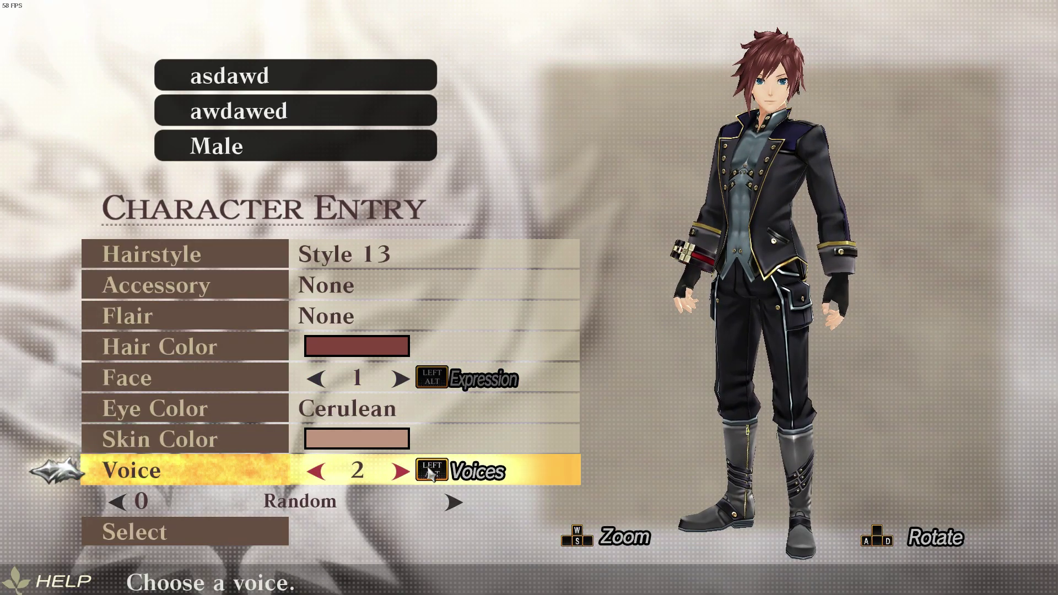
{"action": "key", "text": "Left"}
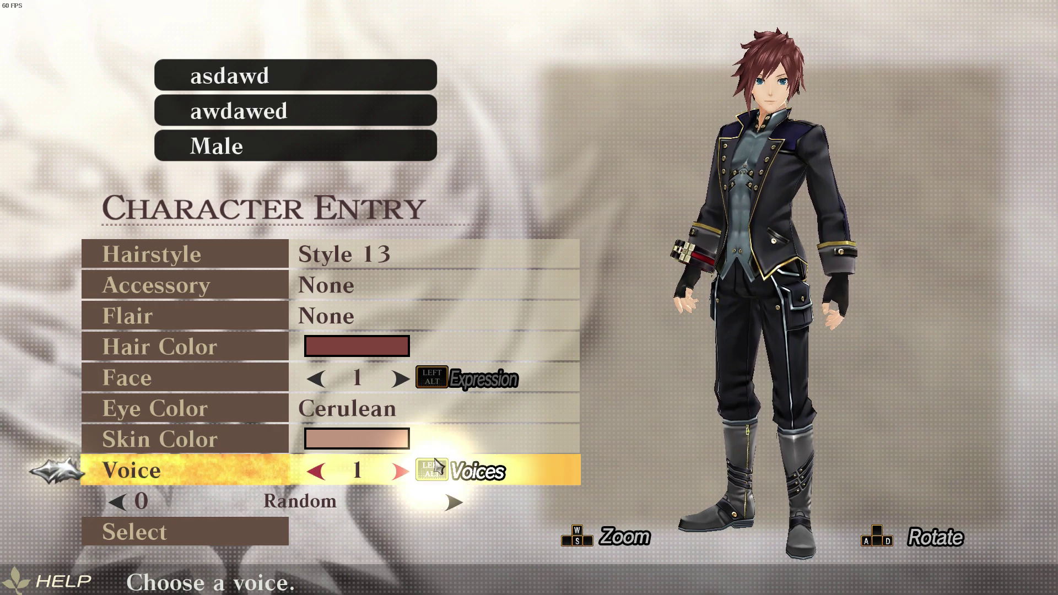
{"action": "key", "text": "Right"}
{"action": "key", "text": "Right"}
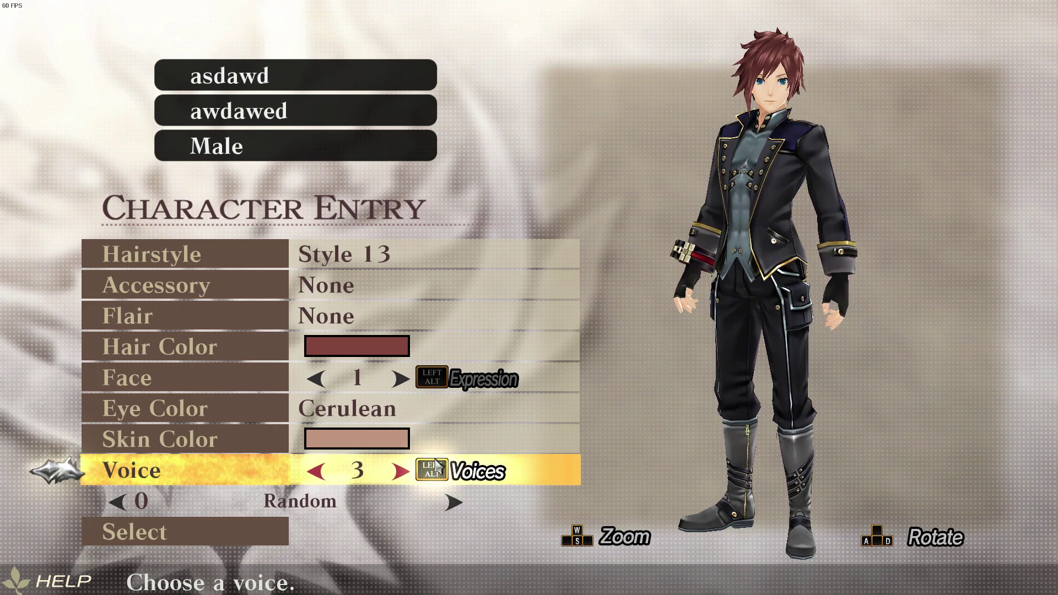